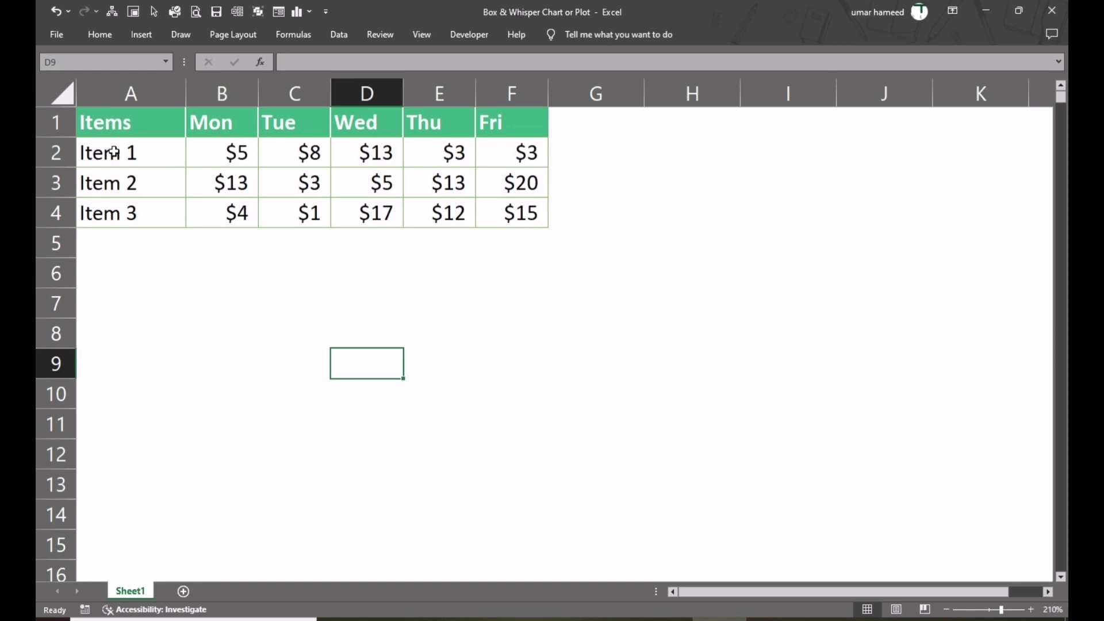
# Insert a Box and Whisker chart from the item names and prices in A2:F4
pyautogui.moveTo(114, 152); pyautogui.dragTo(498, 205)
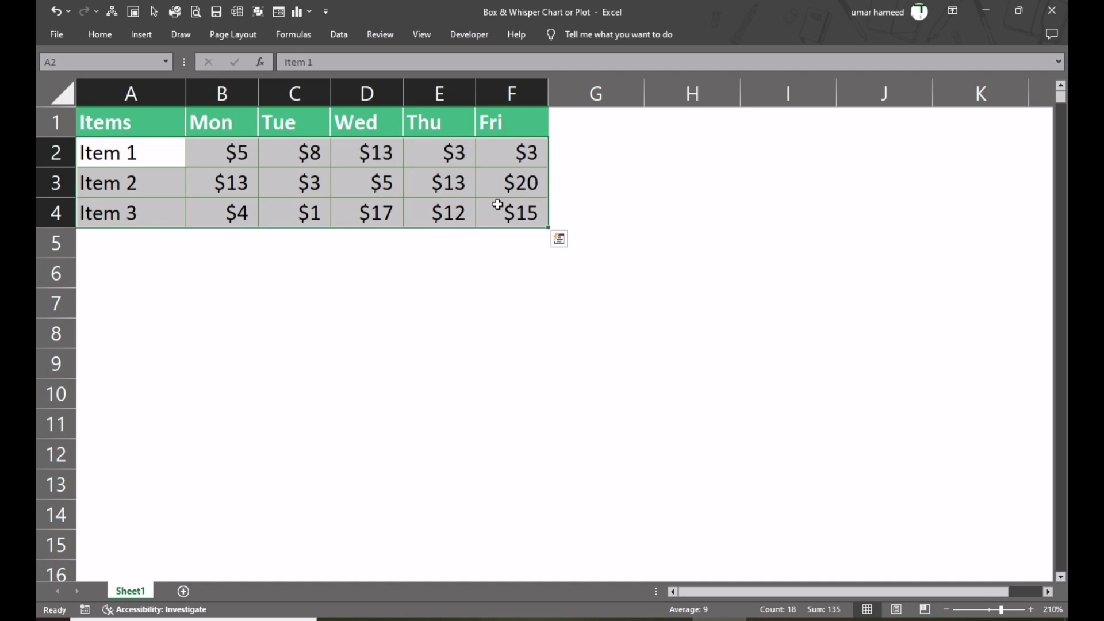
pyautogui.click(141, 34)
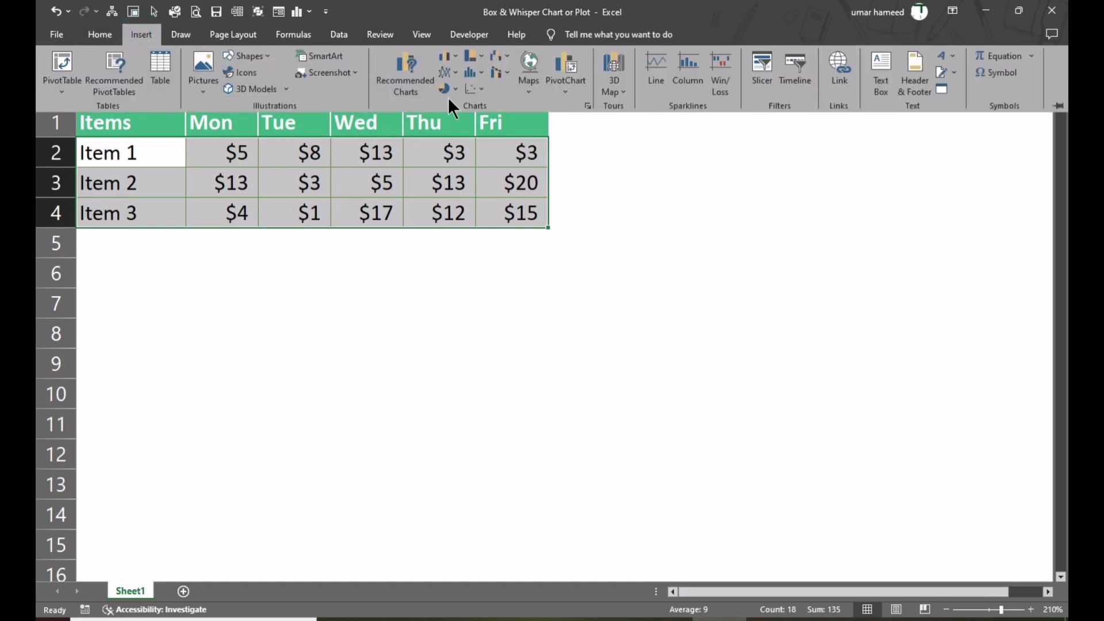
pyautogui.click(481, 74)
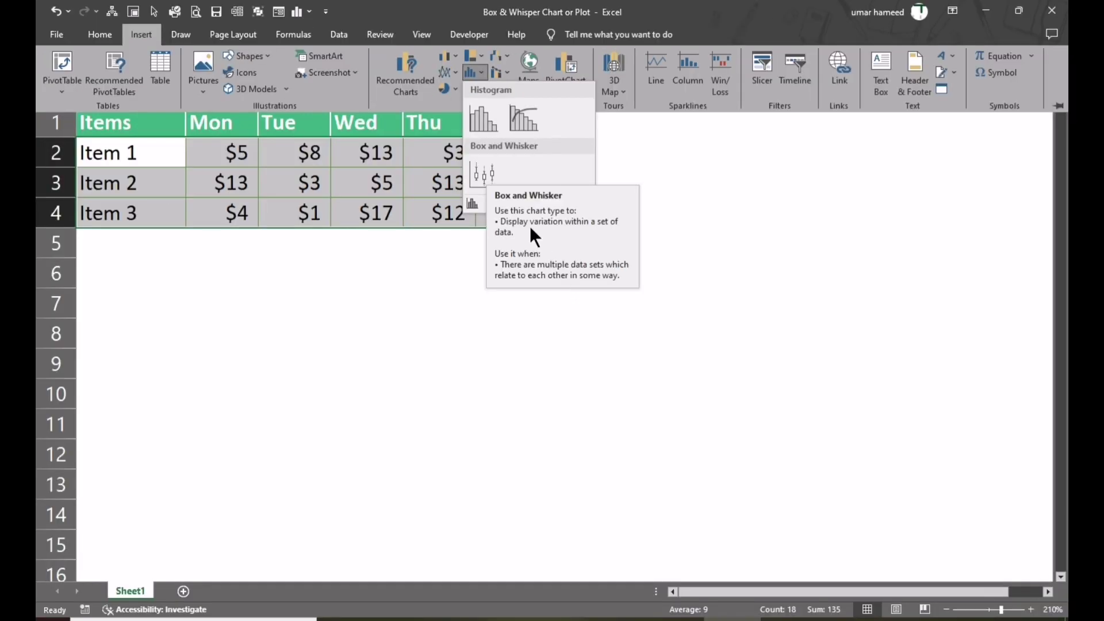
pyautogui.click(487, 174)
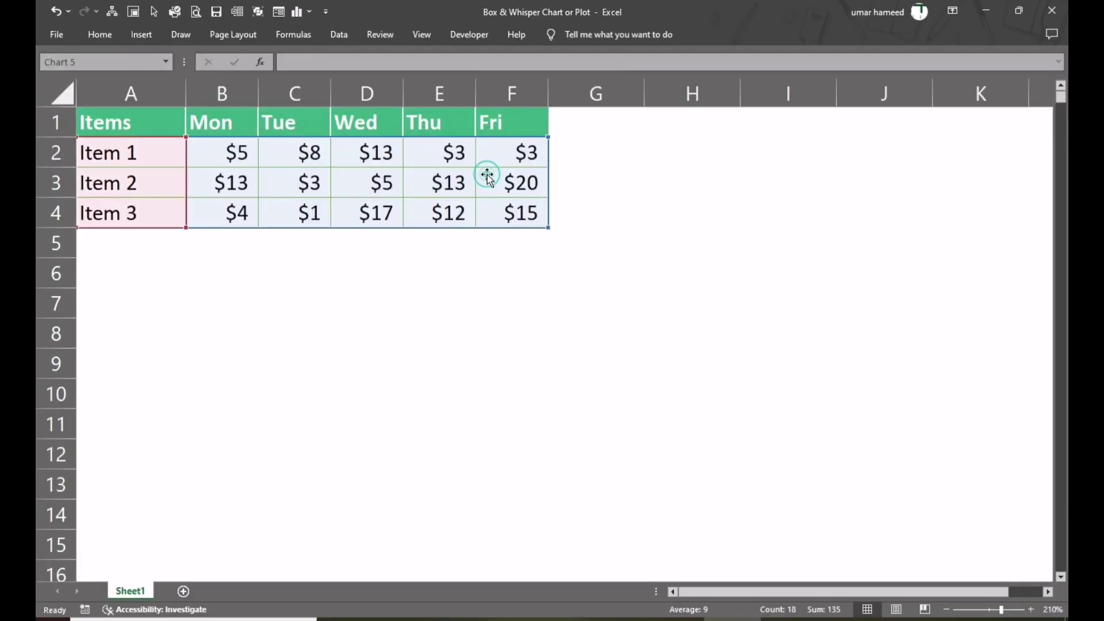
# Remove the chart title and gridlines from the box and whisker chart
pyautogui.click(944, 137)
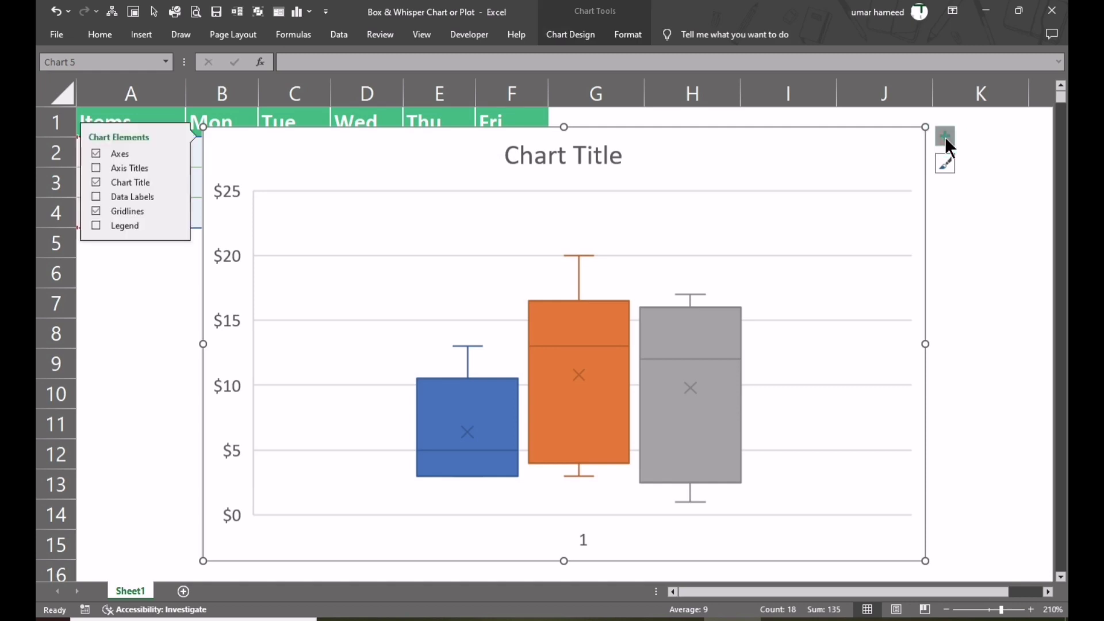
pyautogui.click(123, 181)
pyautogui.click(124, 209)
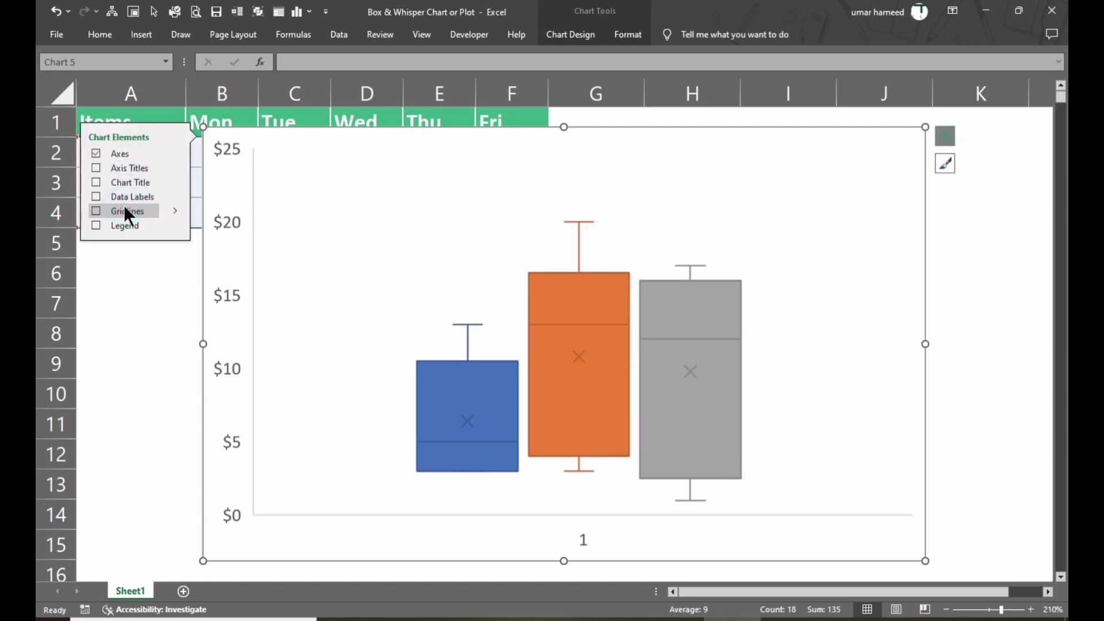
# Move the chart directly below the data table, starting at row 5
pyautogui.moveTo(460, 141); pyautogui.dragTo(313, 252)
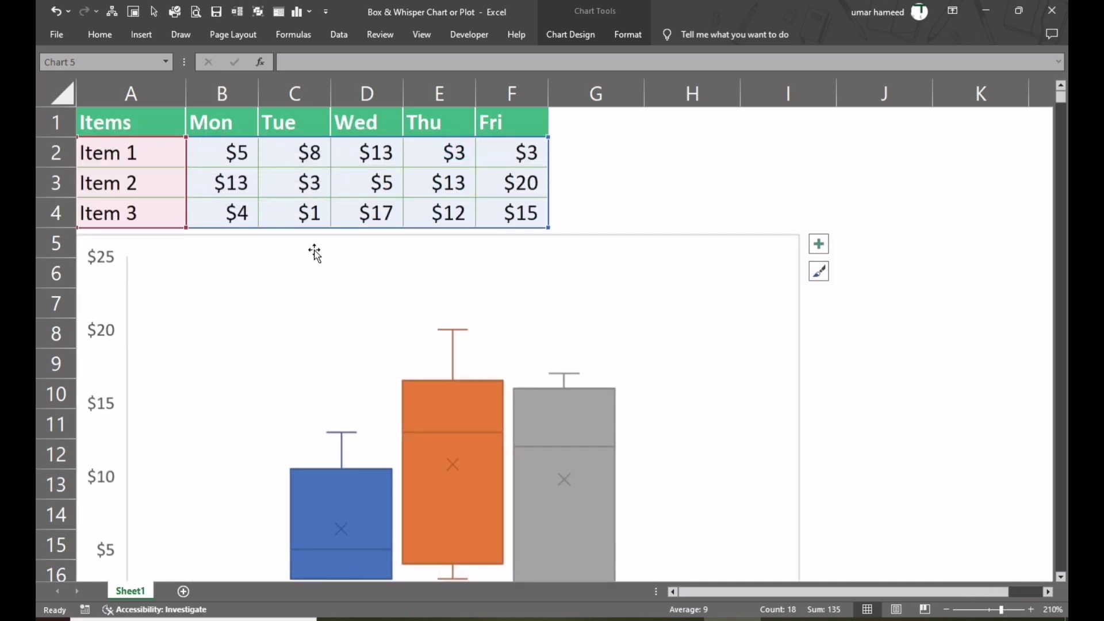
pyautogui.click(945, 610)
pyautogui.click(945, 610)
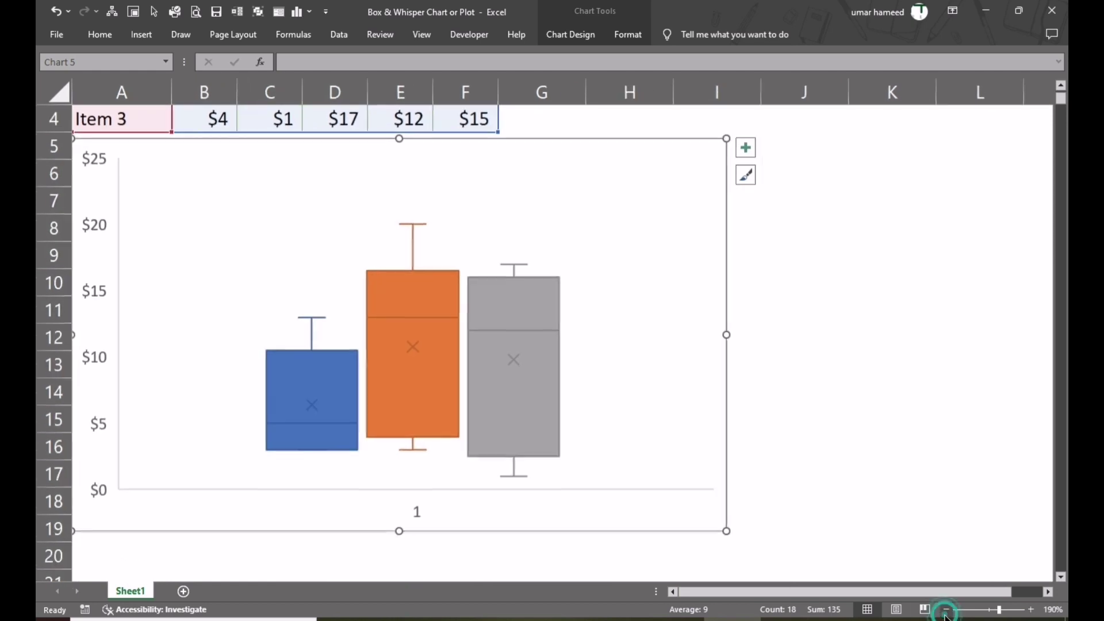
pyautogui.click(946, 609)
pyautogui.scroll(1, 921, 557)
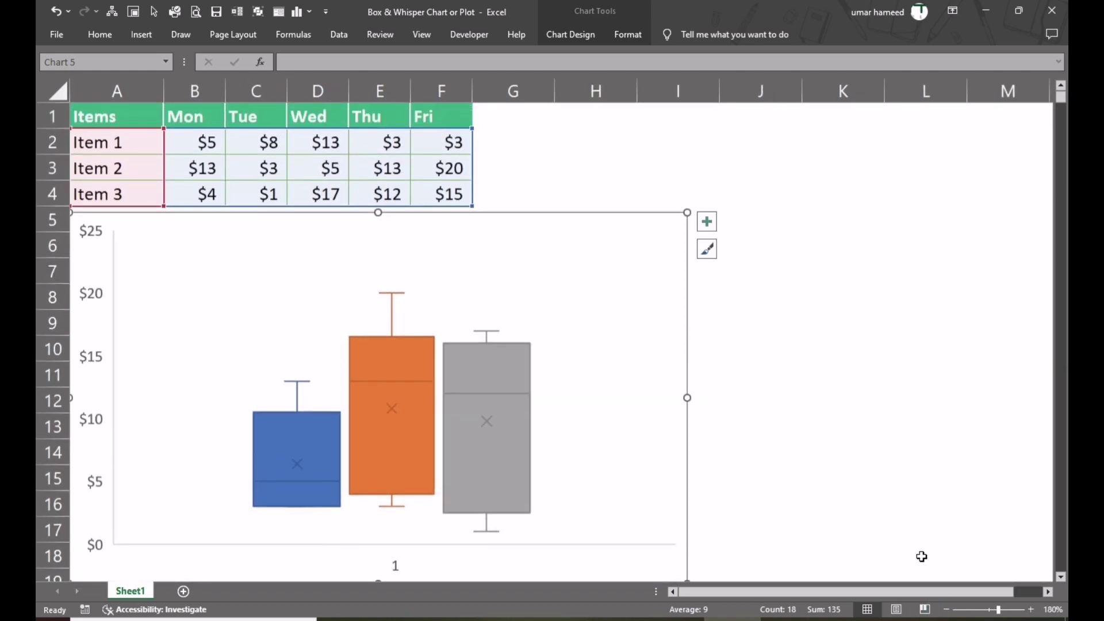
pyautogui.click(945, 609)
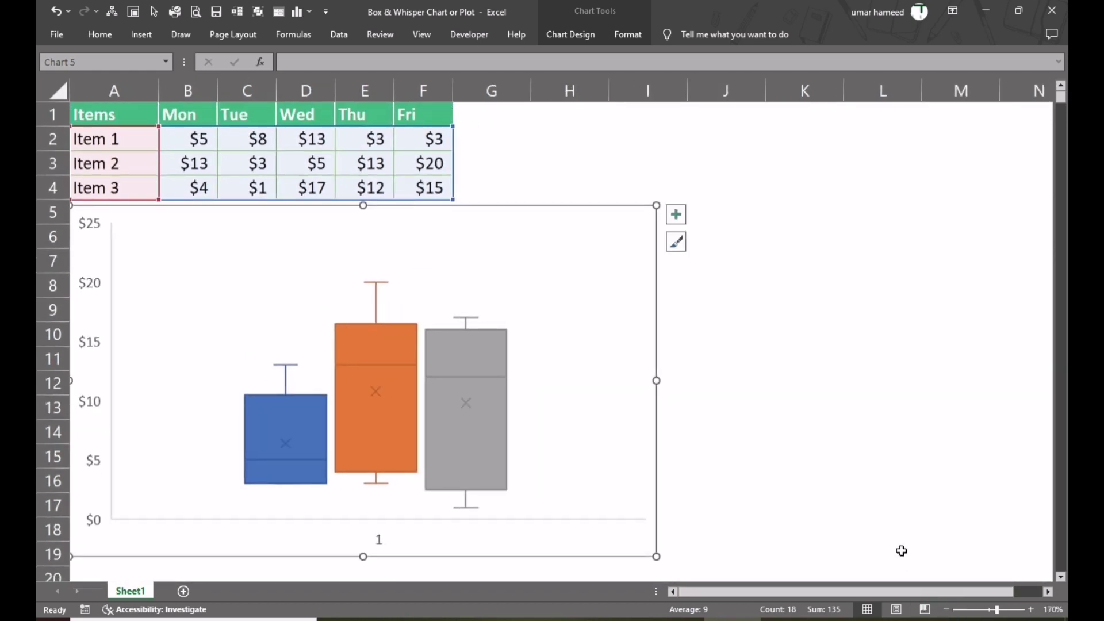
# Add data labels to all series of the box and whisker chart
pyautogui.click(606, 343)
pyautogui.click(680, 214)
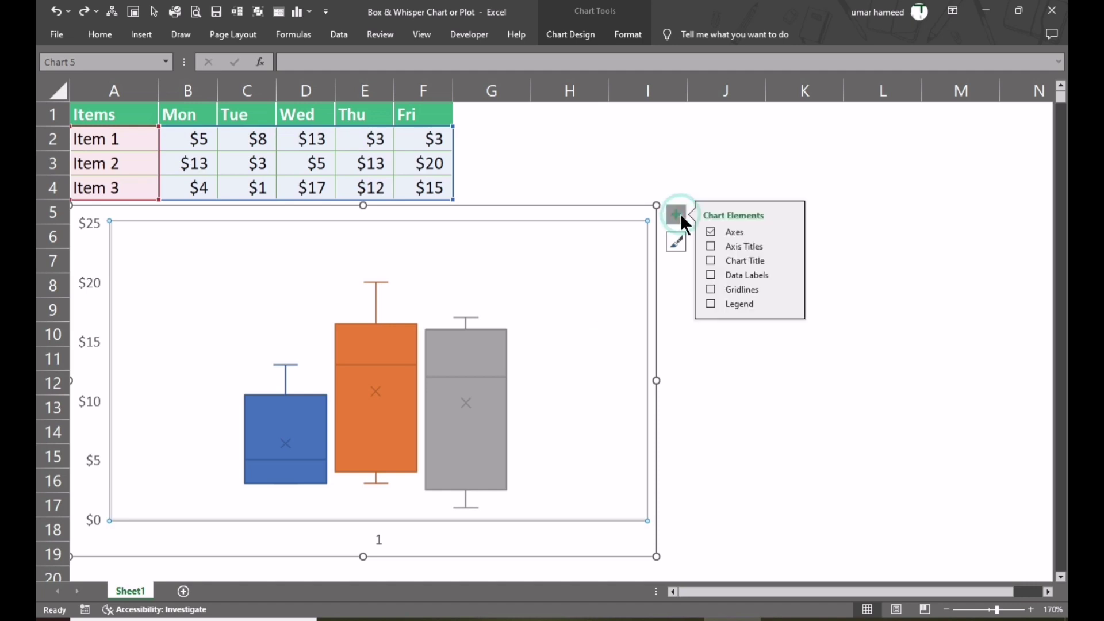
pyautogui.click(711, 274)
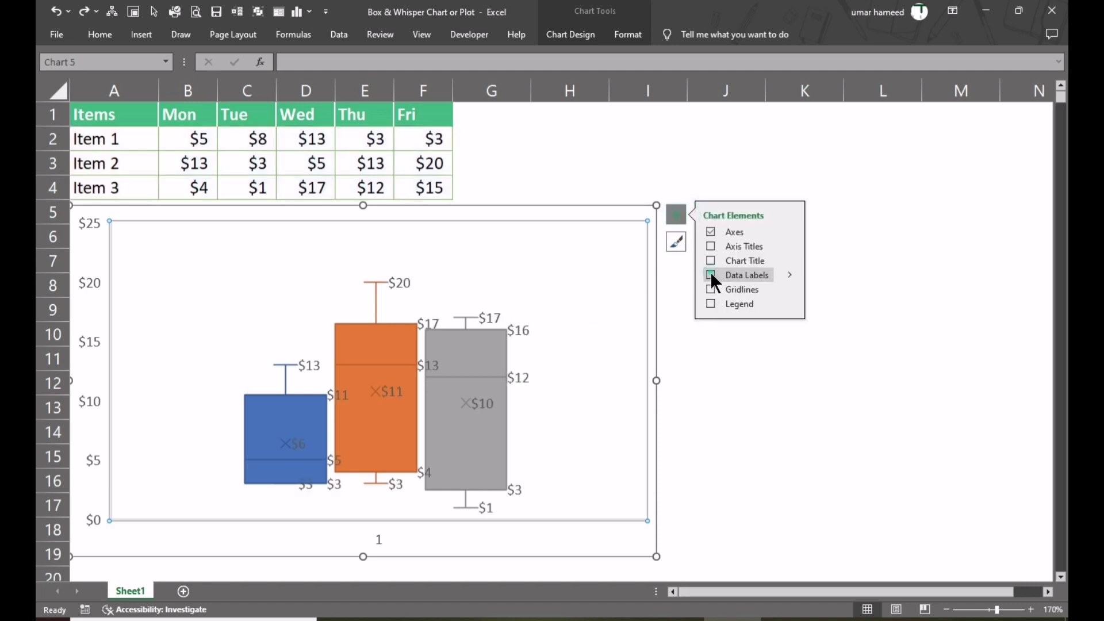
# Give the blue series' data labels an orange fill and red font
pyautogui.click(521, 333)
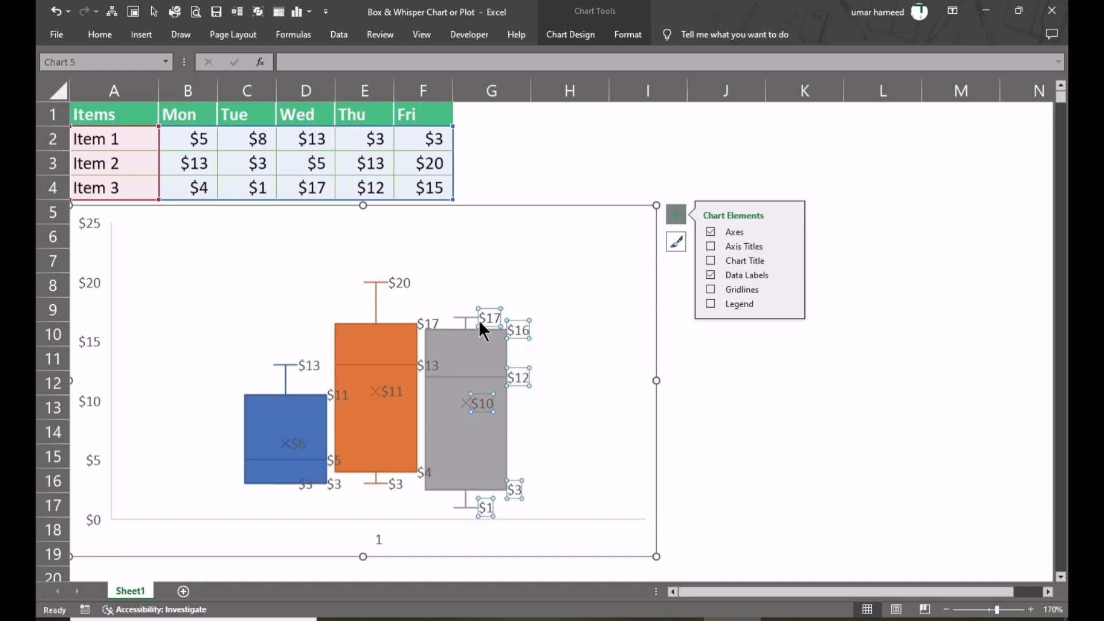
pyautogui.click(415, 282)
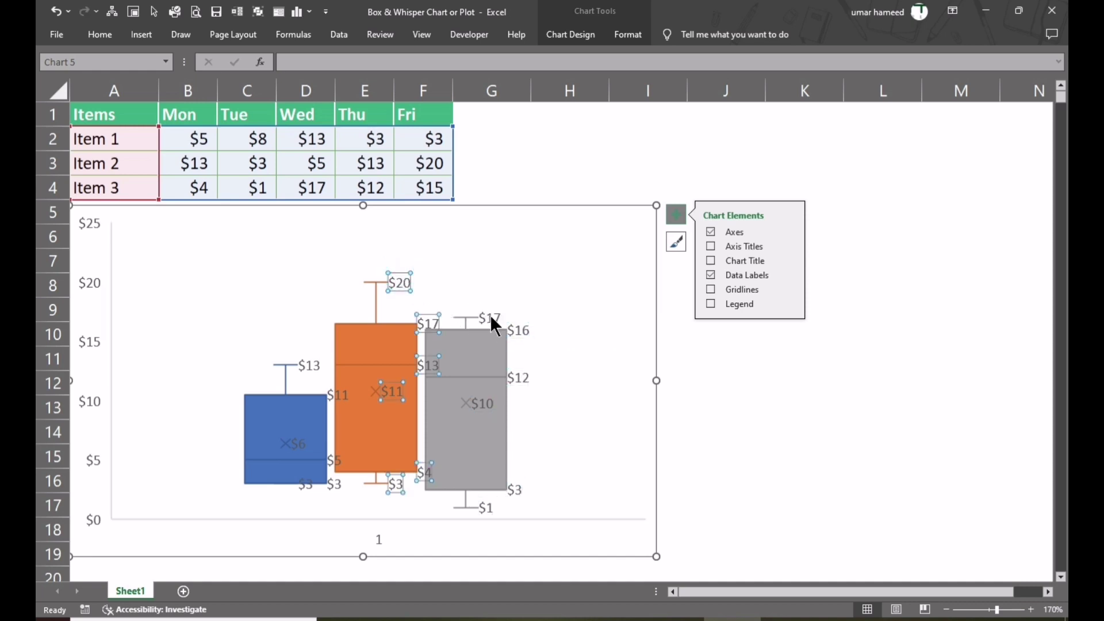
pyautogui.click(311, 365)
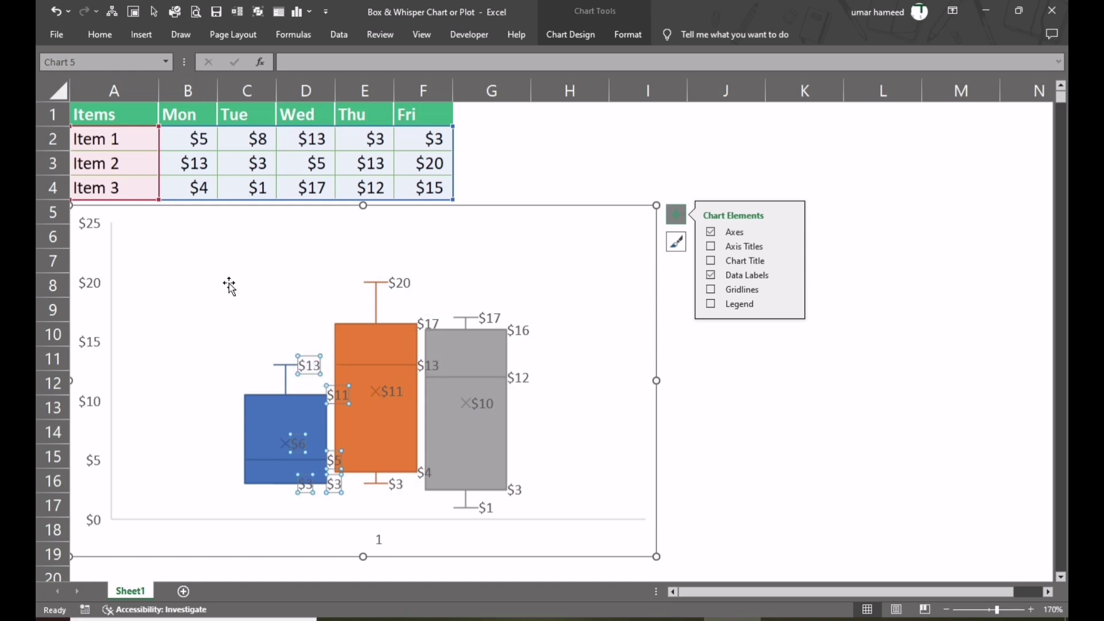
pyautogui.click(97, 37)
pyautogui.click(218, 85)
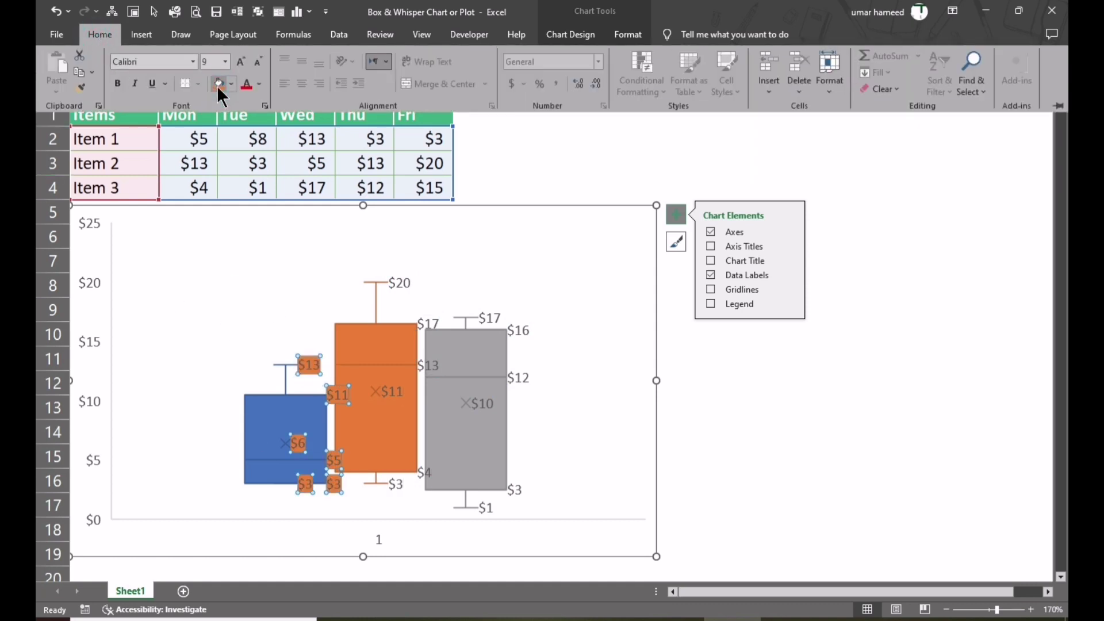
pyautogui.click(245, 85)
# Give the orange series' data labels an orange fill and red font
pyautogui.click(404, 285)
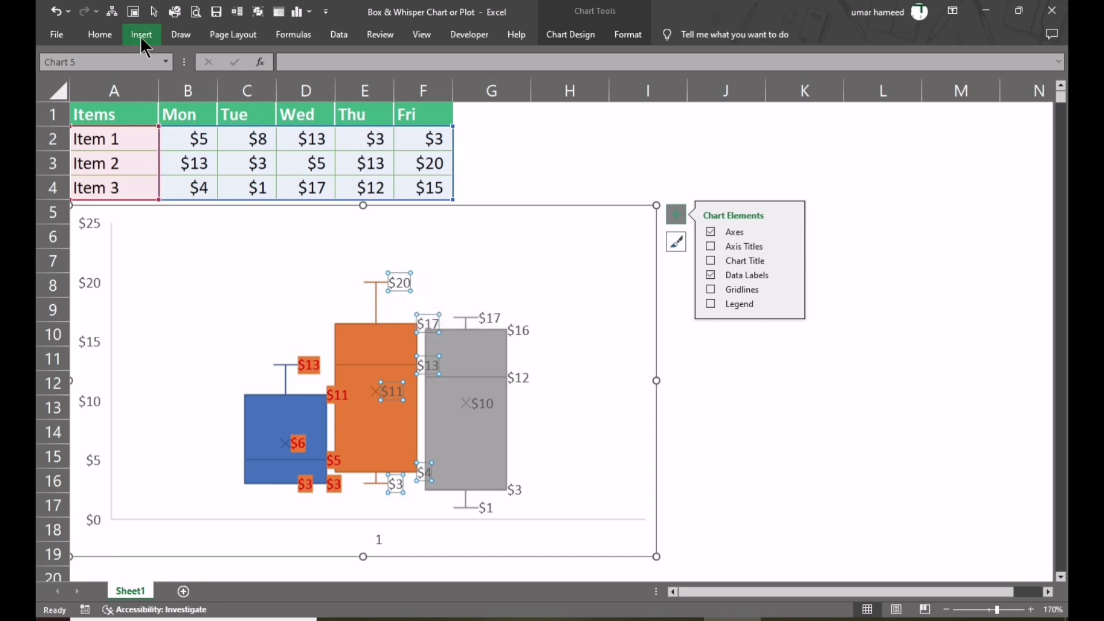
pyautogui.click(100, 35)
pyautogui.click(219, 85)
pyautogui.click(243, 86)
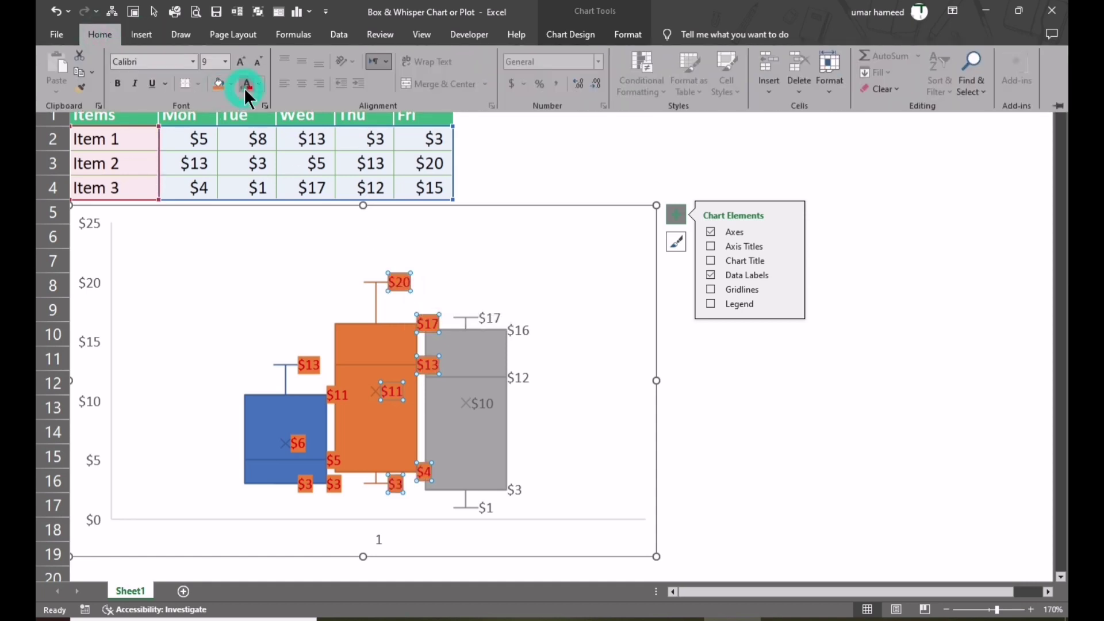
# Give the gray series' data labels an orange fill and red font, and deselect the chart
pyautogui.click(491, 313)
pyautogui.click(99, 34)
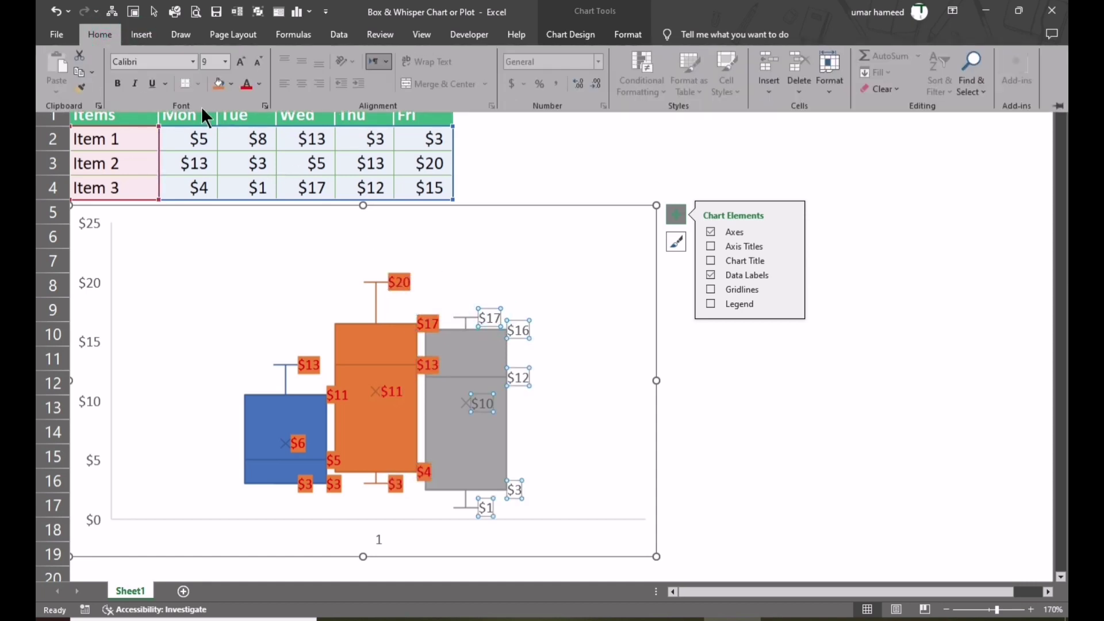
pyautogui.click(218, 85)
pyautogui.click(245, 85)
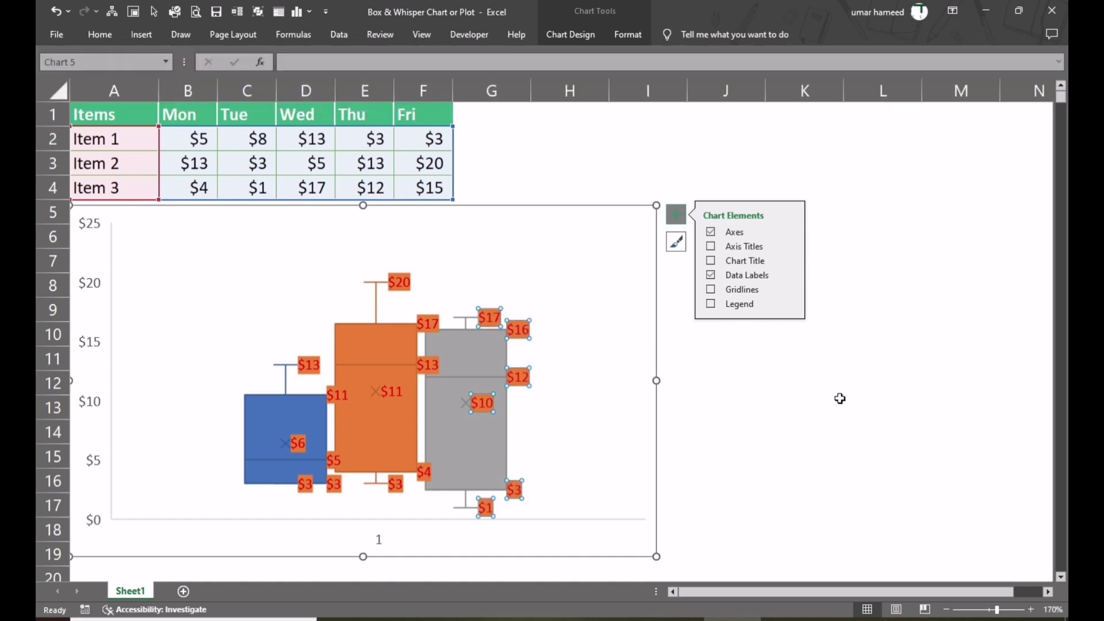
pyautogui.click(837, 400)
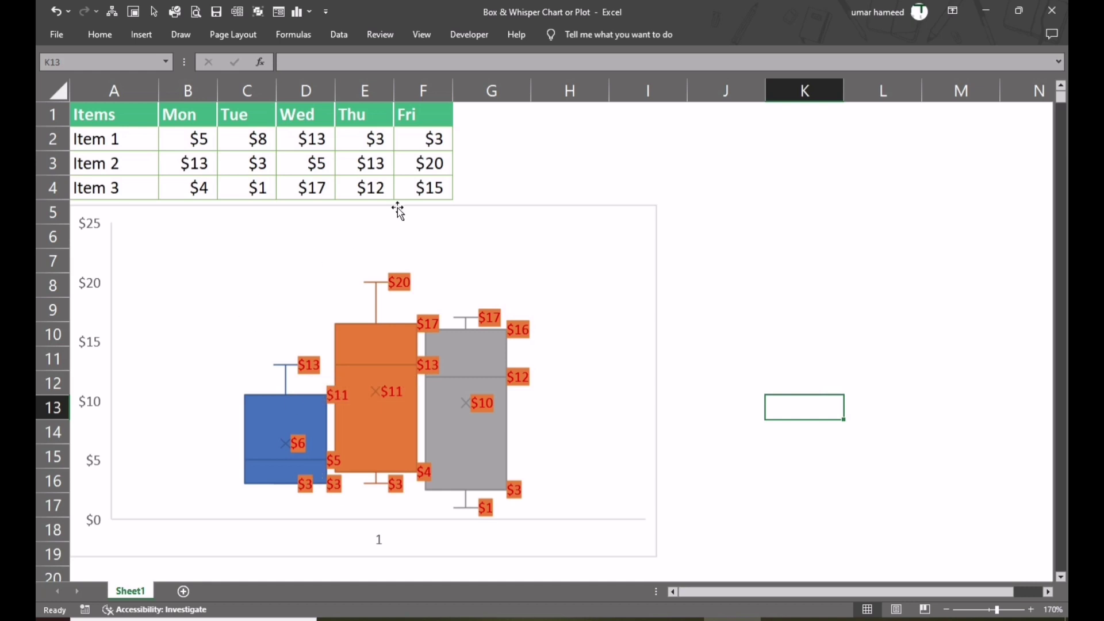
# Enter the column headers Min, Max and Avg in cells H1, I1 and J1
pyautogui.click(519, 118)
pyautogui.click(555, 113)
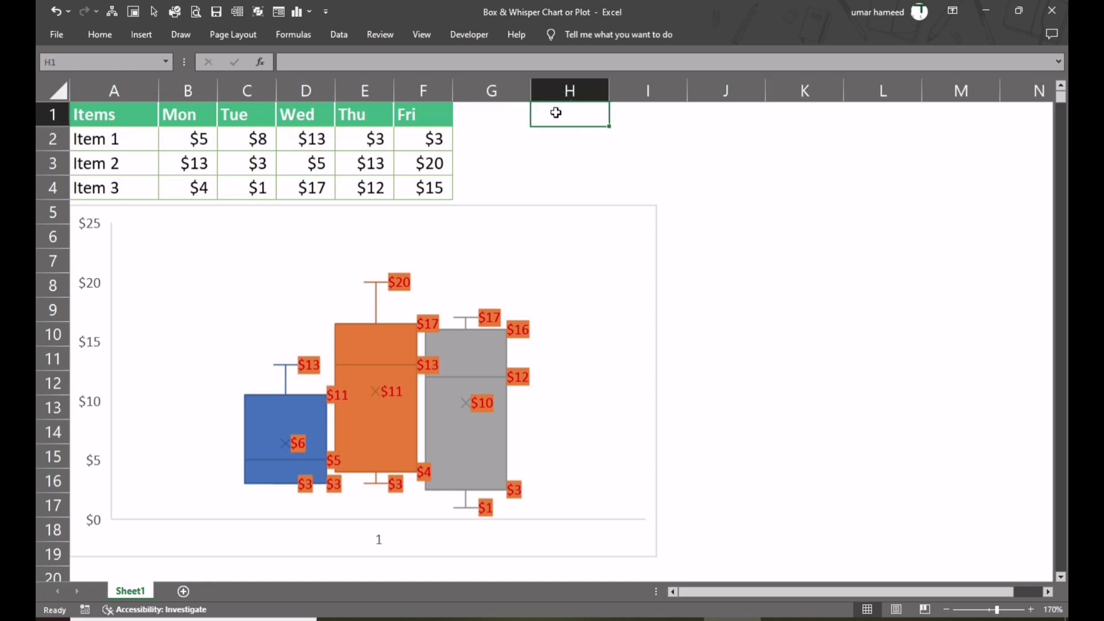
pyautogui.write('Min')
pyautogui.press('Tab')
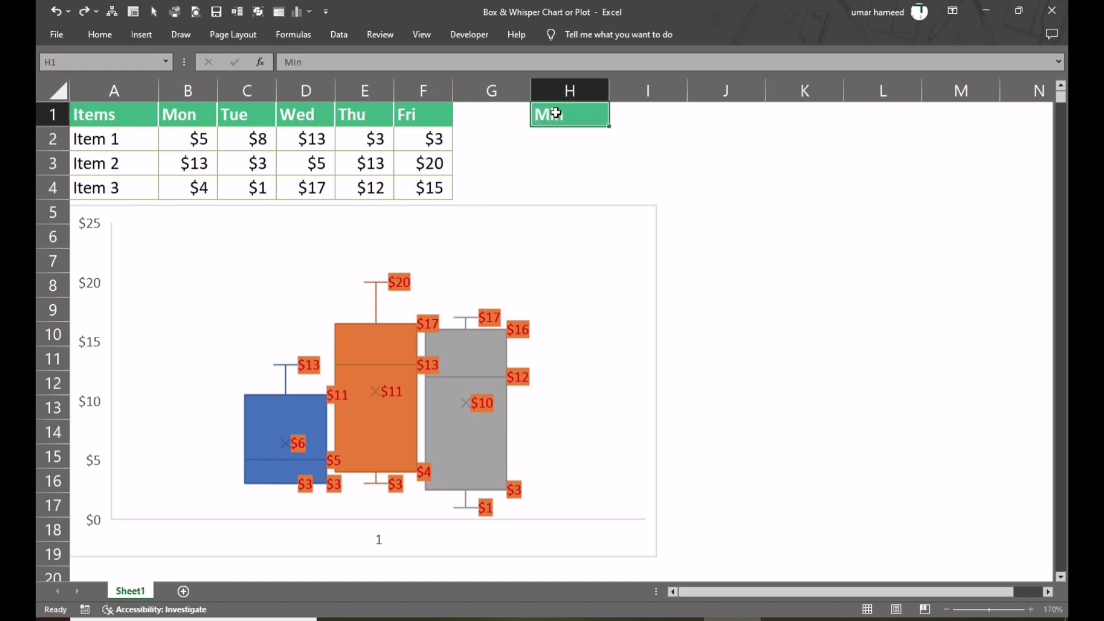
pyautogui.write('Max')
pyautogui.press('Tab')
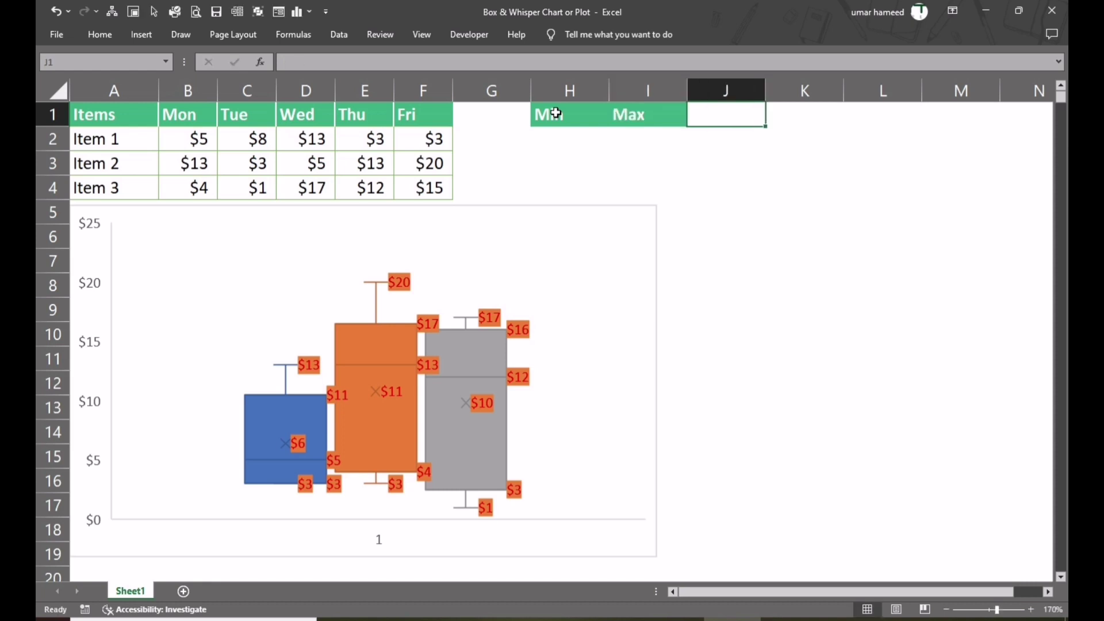
pyautogui.write('Avg')
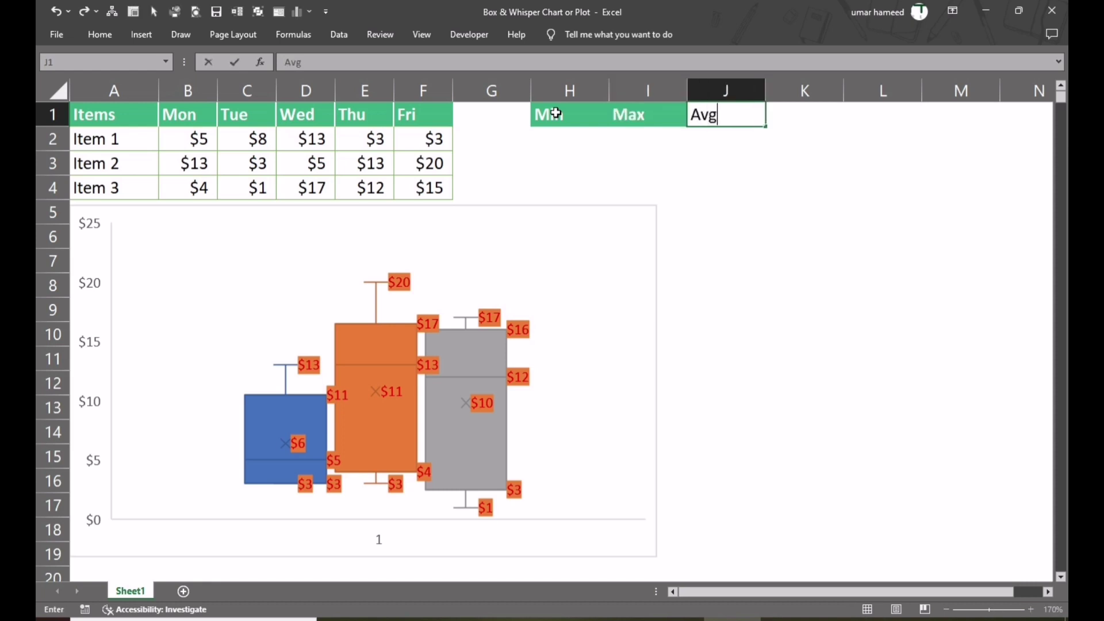
pyautogui.press('Tab')
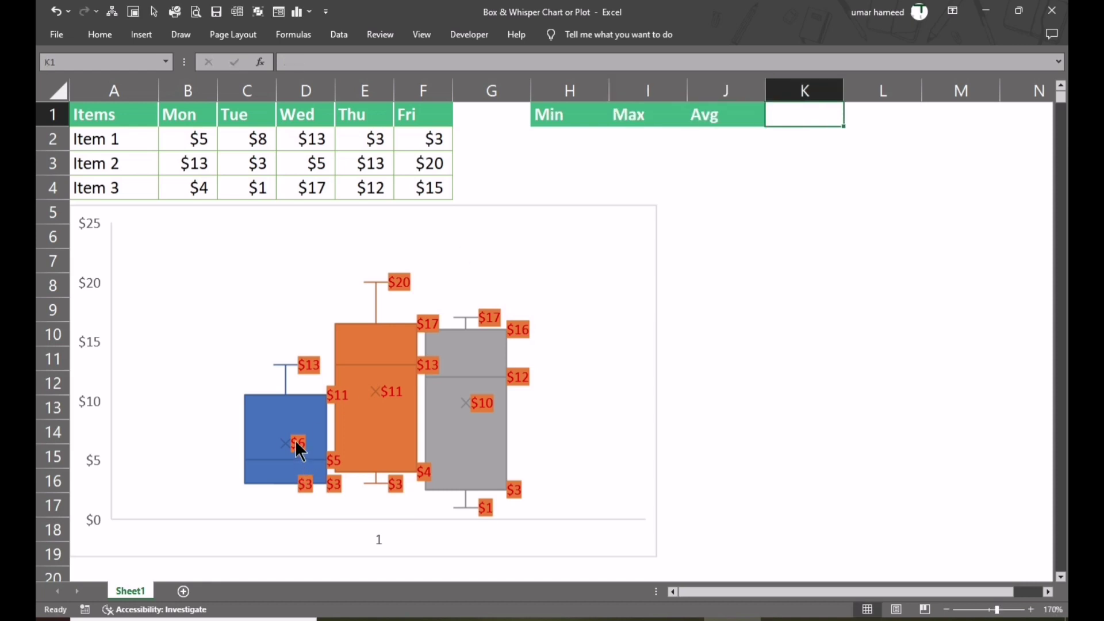
# Enter the formula =MIN($B2:$F2) in H2, with the column references locked
pyautogui.click(550, 136)
pyautogui.write('=M')
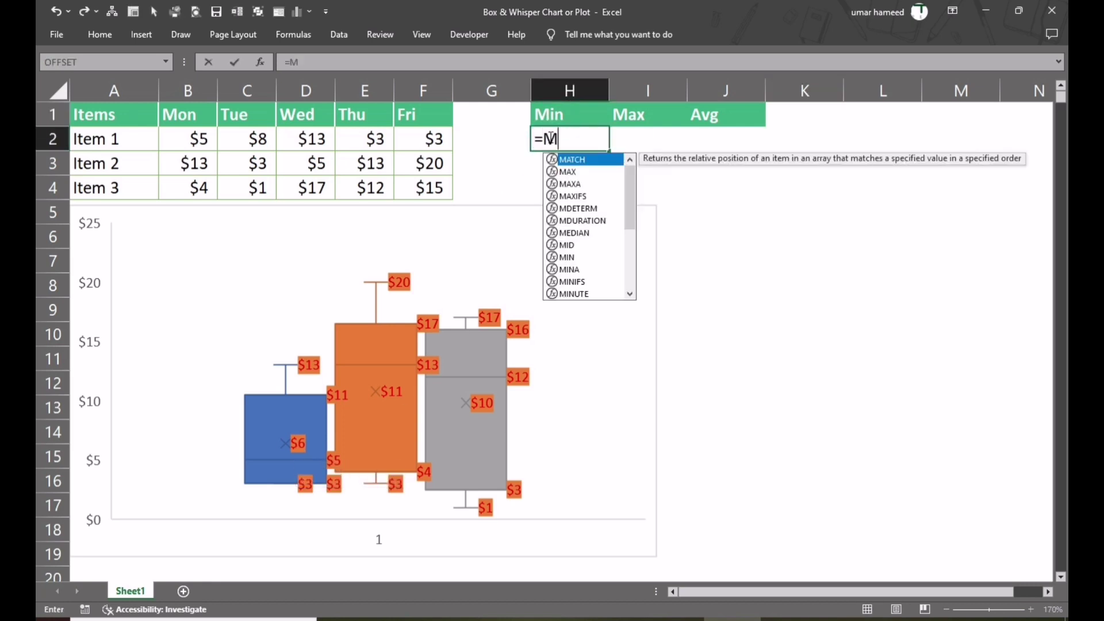
pyautogui.write('in(')
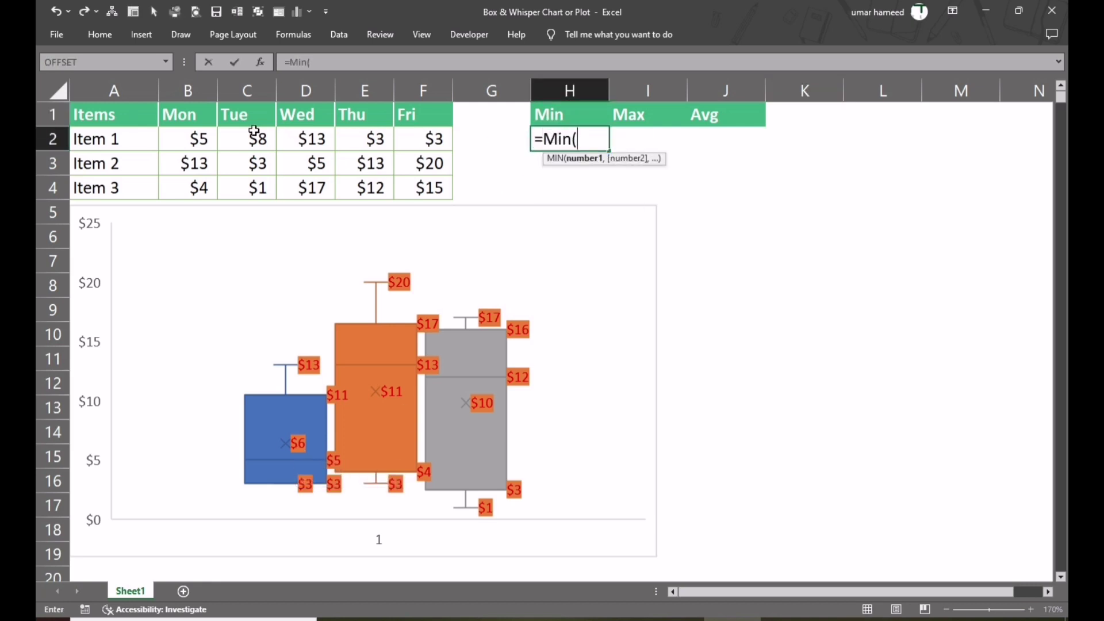
pyautogui.moveTo(201, 135); pyautogui.dragTo(415, 134)
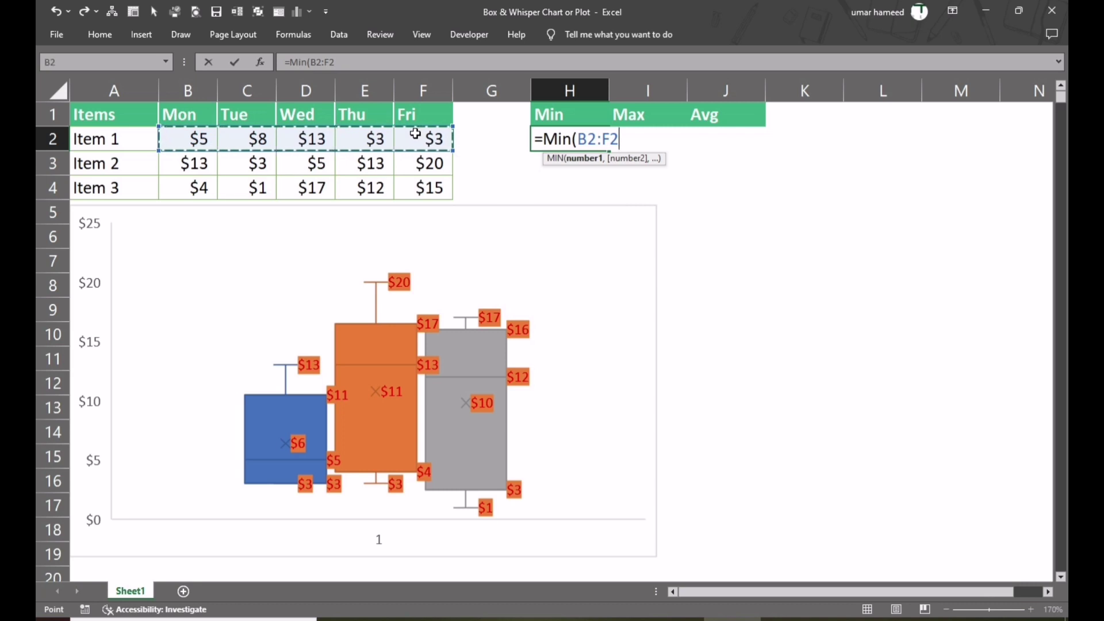
pyautogui.press('F4')
pyautogui.press('F4')
pyautogui.press('F4')
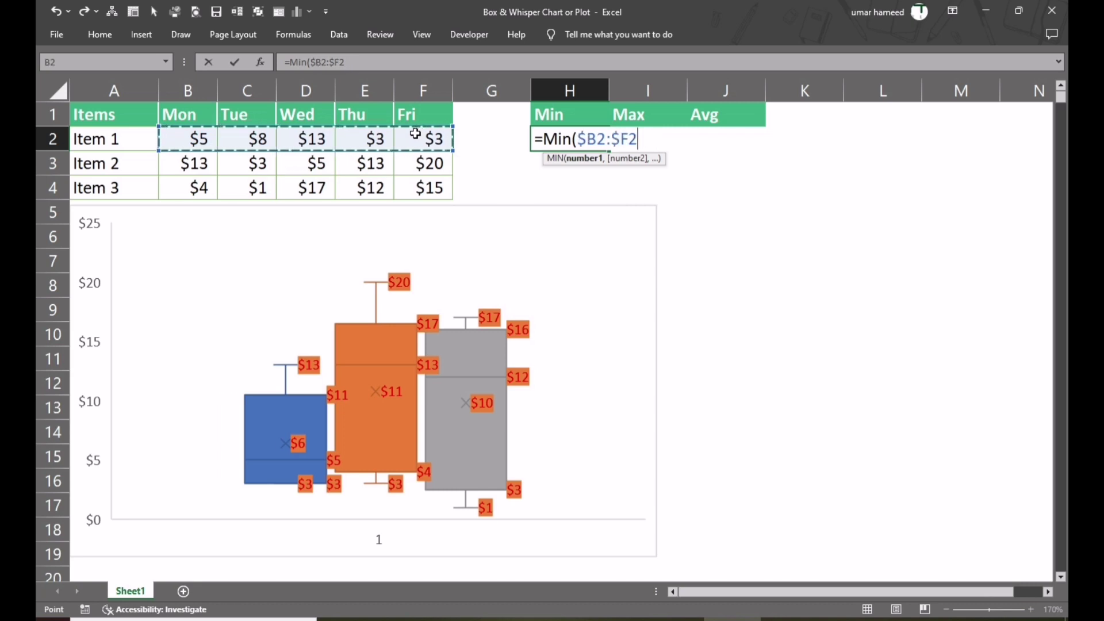
pyautogui.press('Tab')
# Fill the minimum formula from H2 down through H4
pyautogui.press('Left')
pyautogui.hotkey('shift', 'Down')
pyautogui.hotkey('shift', 'Down')
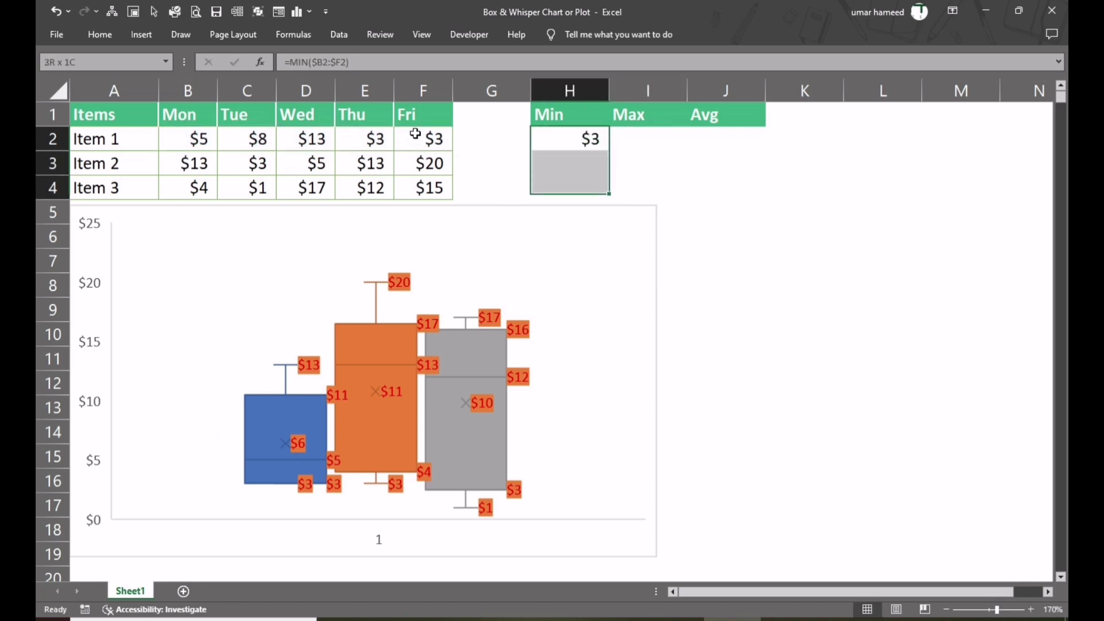
pyautogui.press('F2')
pyautogui.hotkey('ctrl', 'Return')
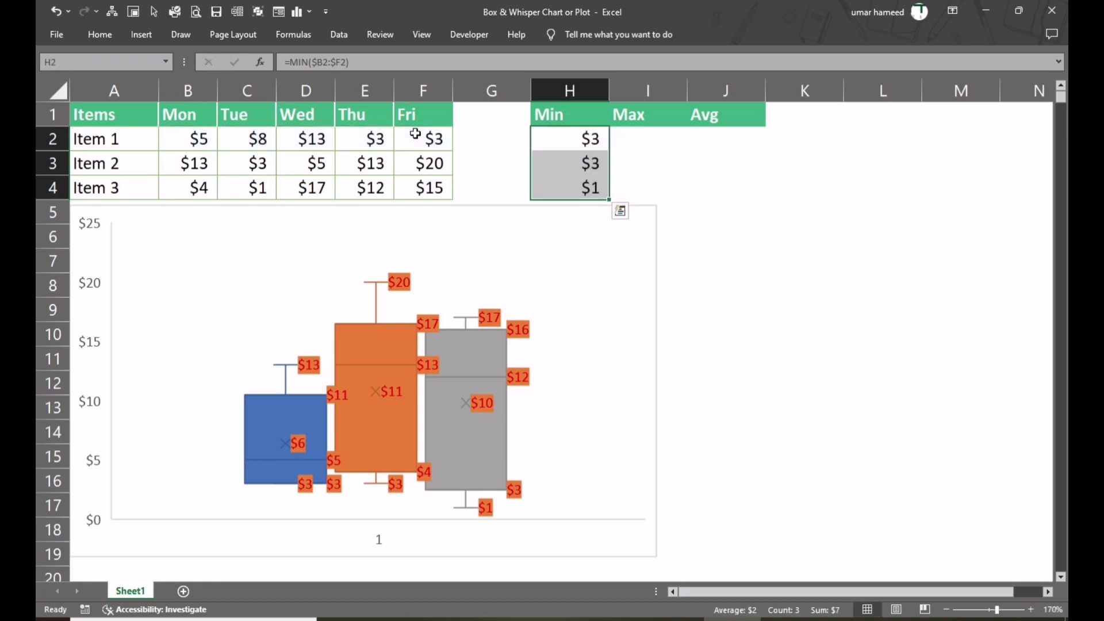
# Copy the minimum formula from H2 into I2 under the Max header
pyautogui.moveTo(303, 484)
pyautogui.moveTo(395, 495)
pyautogui.moveTo(485, 511)
pyautogui.moveTo(569, 140); pyautogui.dragTo(616, 141)
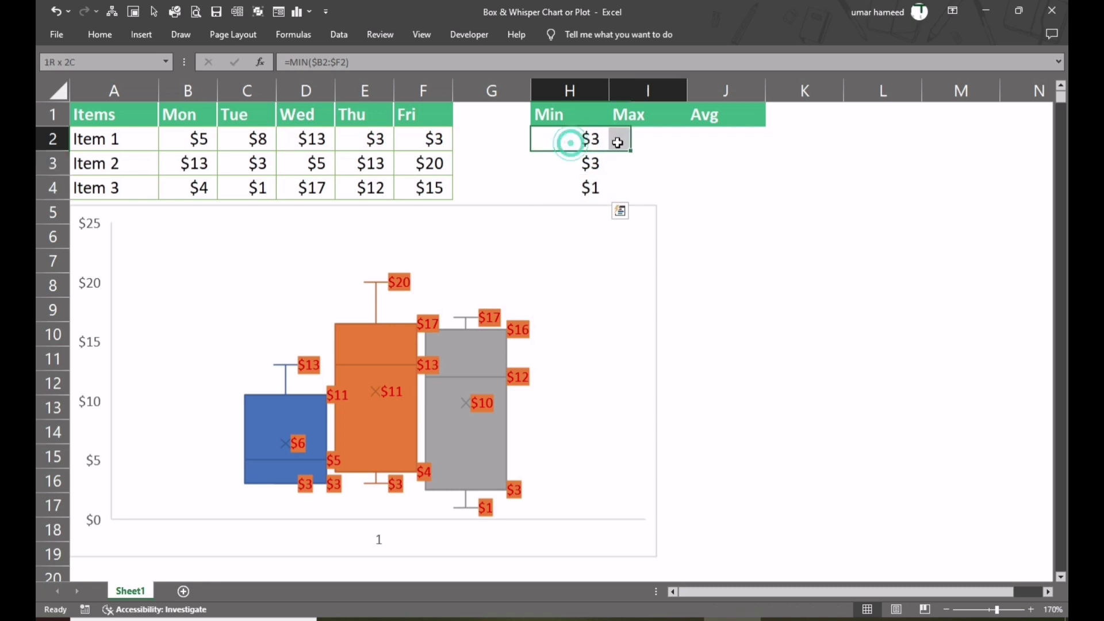
pyautogui.hotkey('ctrl', 'r')
pyautogui.click(611, 143)
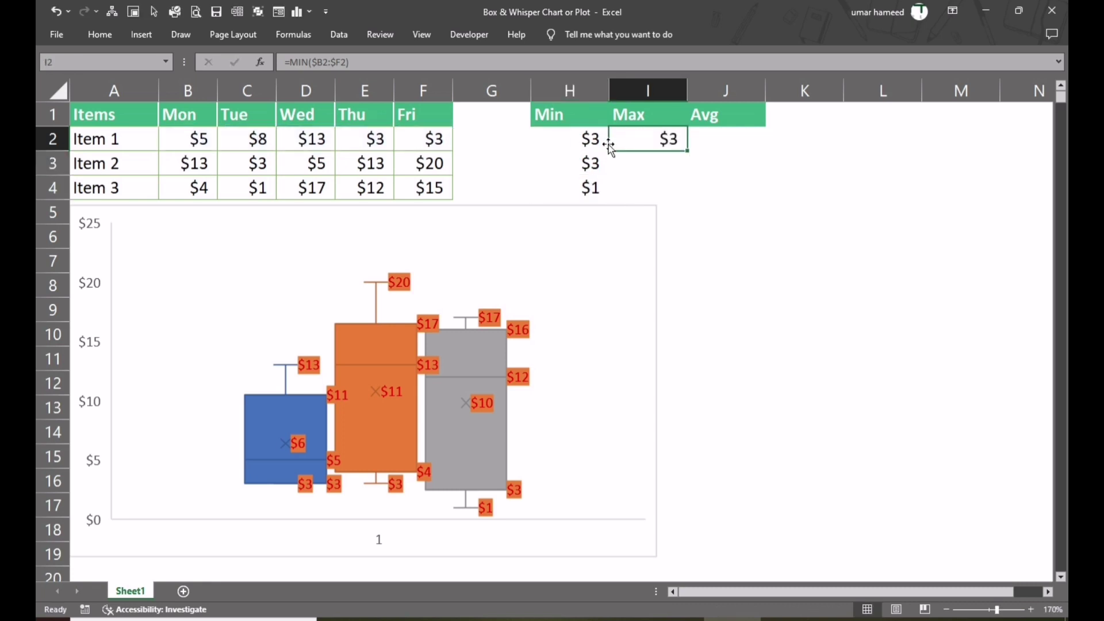
# Change the function in I2 from MIN to MAX, keeping the range $B2:$F2
pyautogui.press('F2')
pyautogui.press('Left')
pyautogui.press('Left')
pyautogui.press('Left')
pyautogui.press('Left')
pyautogui.press('Left')
pyautogui.press('Left')
pyautogui.press('Left')
pyautogui.press('Left')
pyautogui.hotkey('shift', 'Left')
pyautogui.hotkey('shift', 'Left')
pyautogui.hotkey('shift', 'Left')
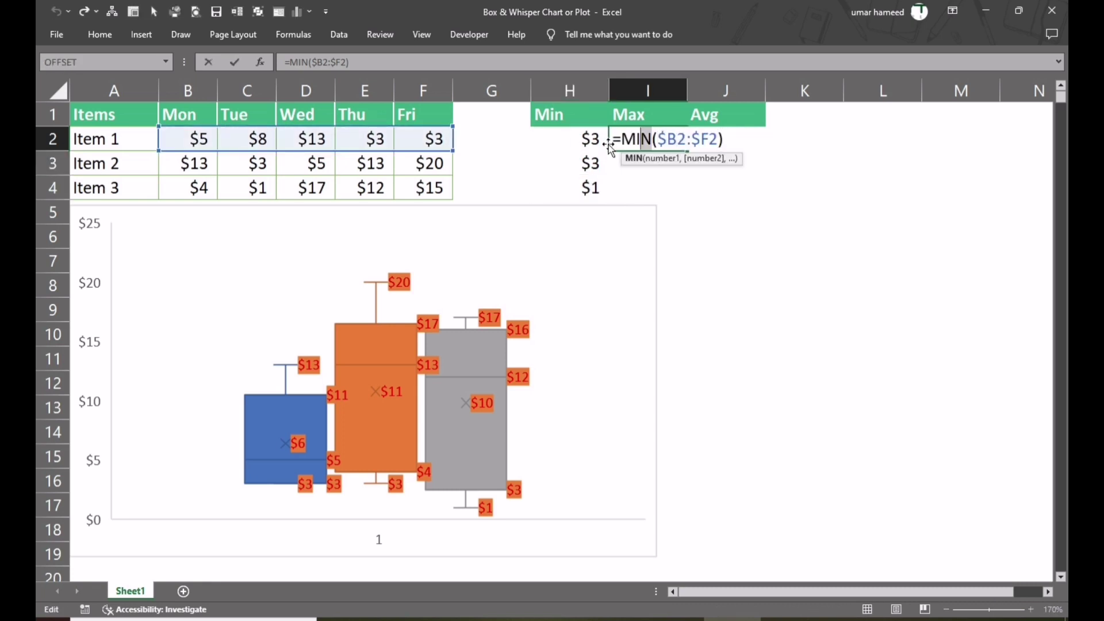
pyautogui.write('Max')
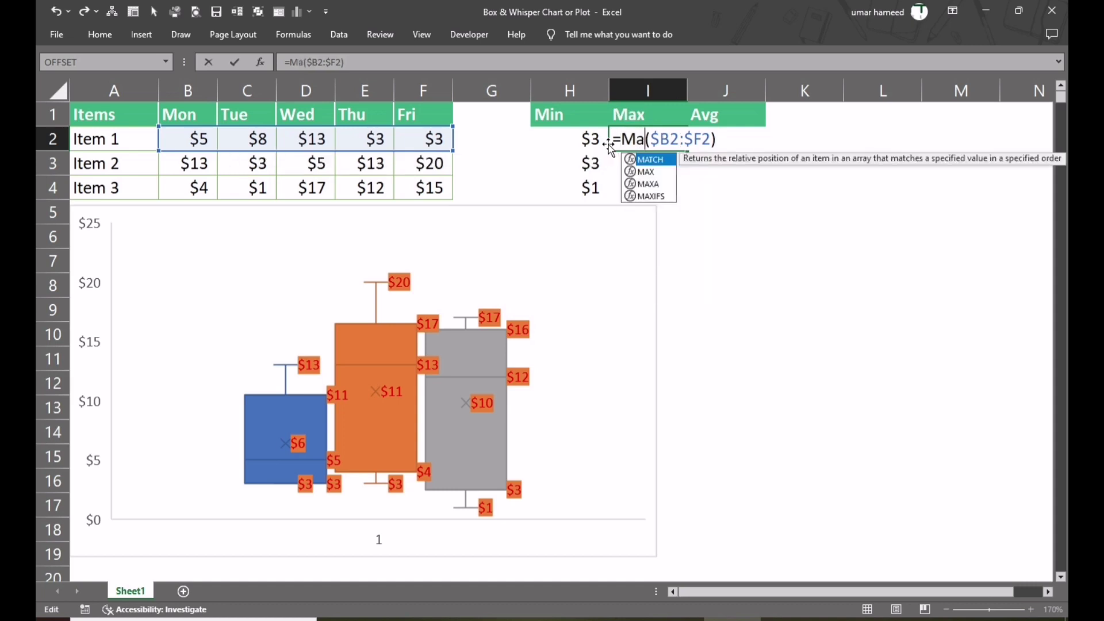
pyautogui.press('Tab')
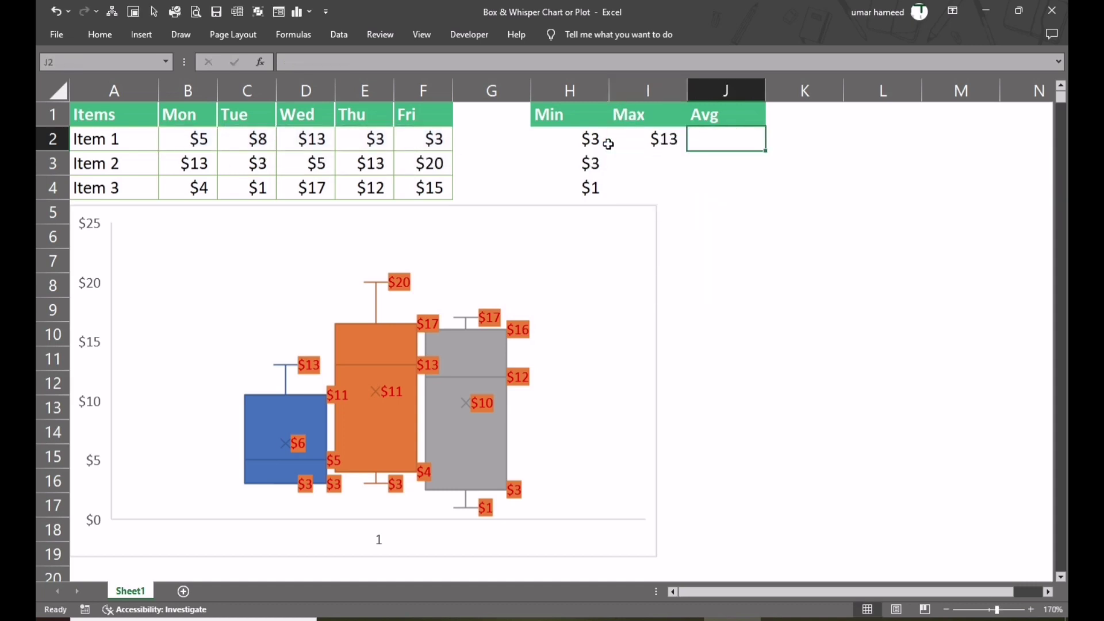
# Fill the maximum formula from I2 down through I4 and inspect each item's maximum label on the chart
pyautogui.click(611, 148)
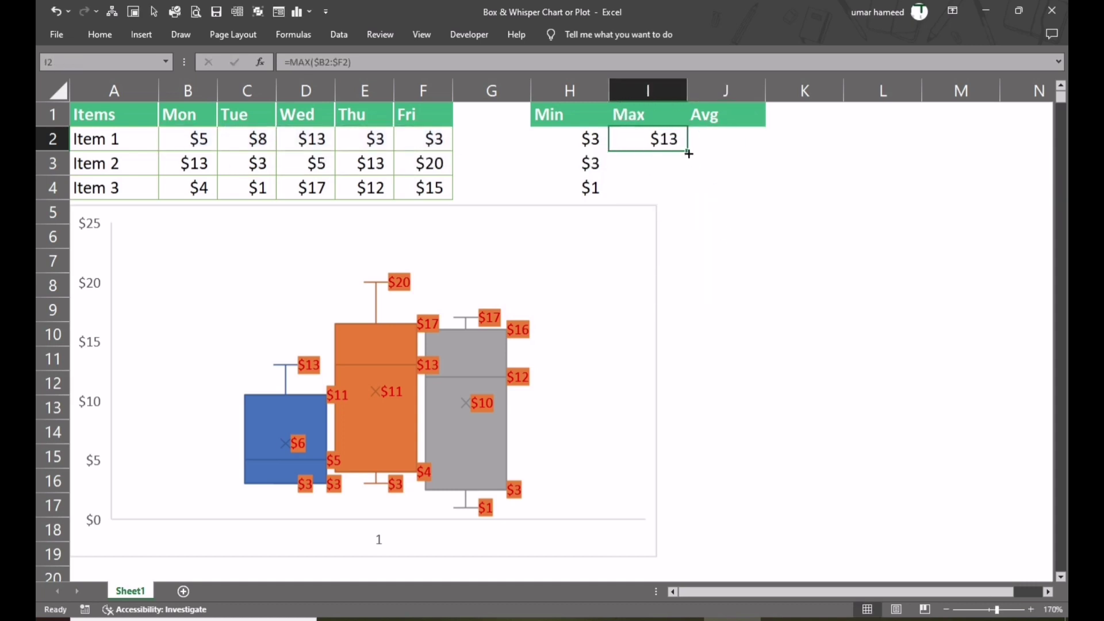
pyautogui.moveTo(687, 151); pyautogui.dragTo(667, 189)
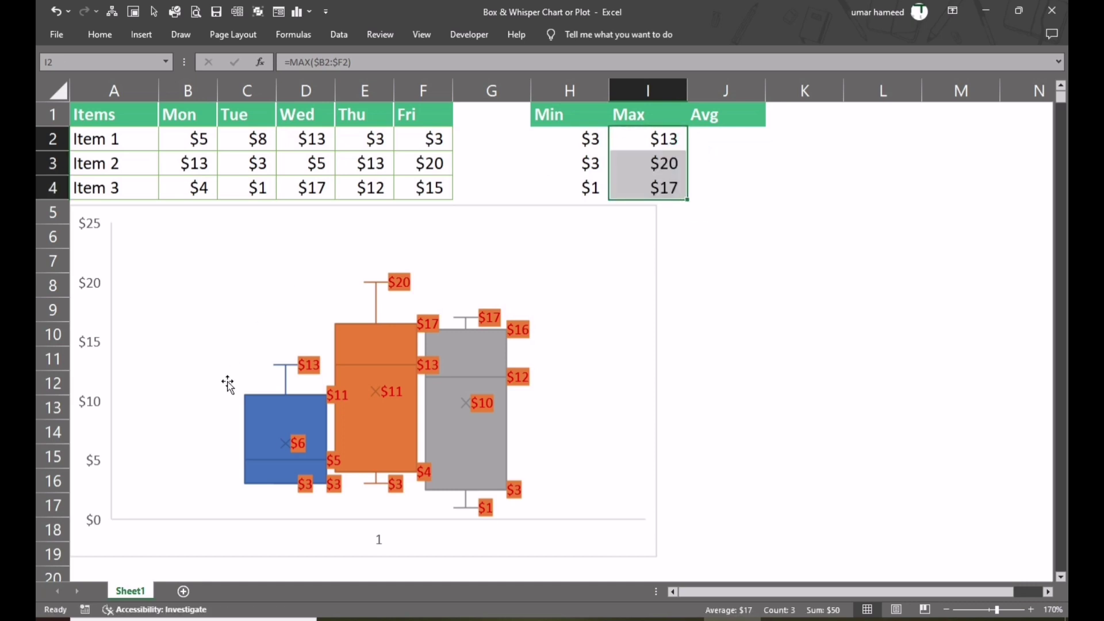
pyautogui.moveTo(304, 371)
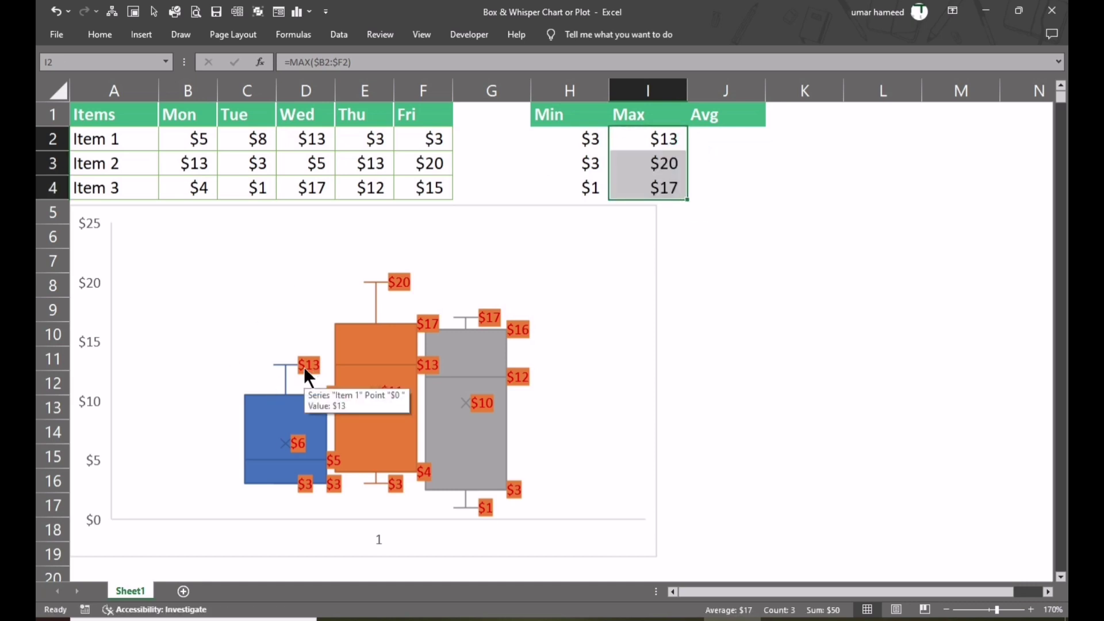
pyautogui.moveTo(407, 286)
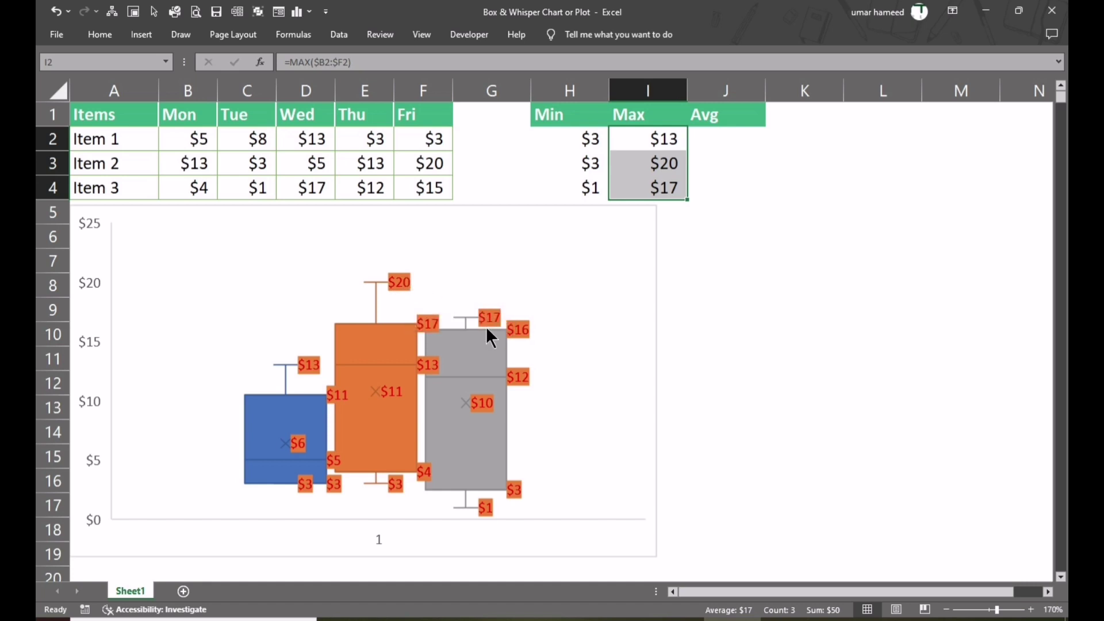
pyautogui.moveTo(492, 323)
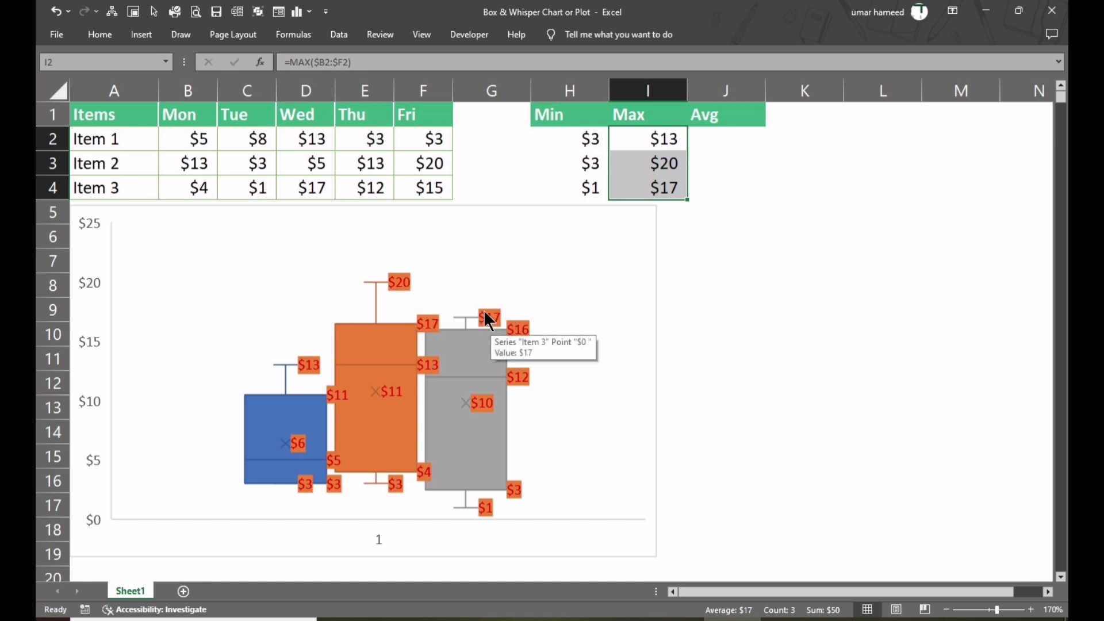
# Copy the maximum formula from I2 into J2 under the Avg header
pyautogui.click(723, 137)
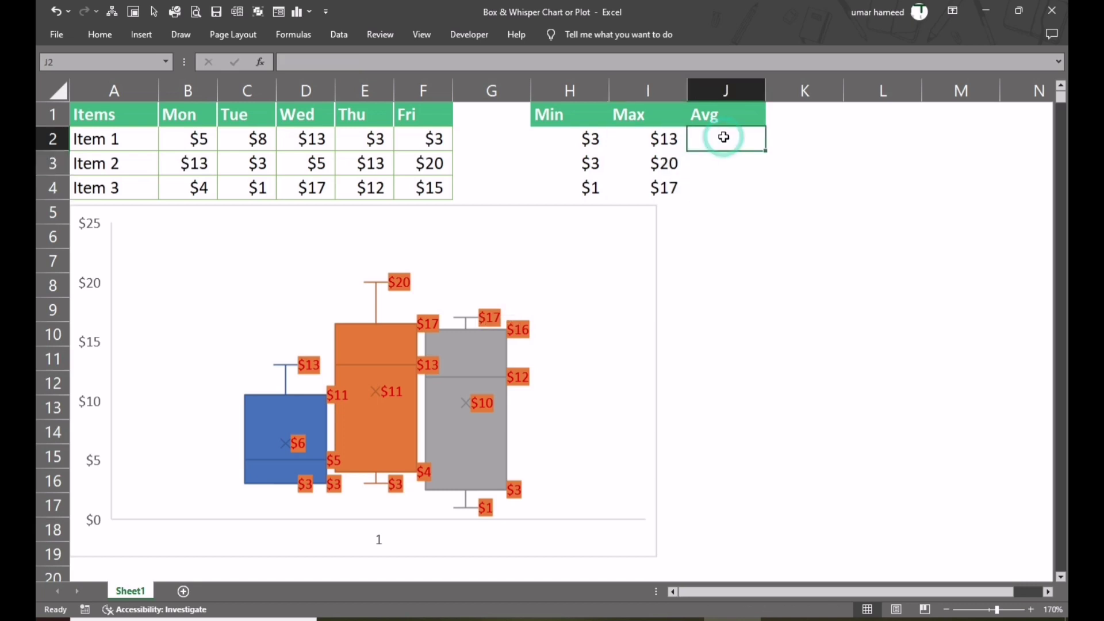
pyautogui.write('=')
pyautogui.press('Escape')
pyautogui.press('Left')
pyautogui.hotkey('ctrl', 'c')
pyautogui.press('Right')
pyautogui.hotkey('ctrl', 'v')
# Replace the MAX function in J2 with AVERAGE, keeping the range $B2:$F2
pyautogui.press('F2')
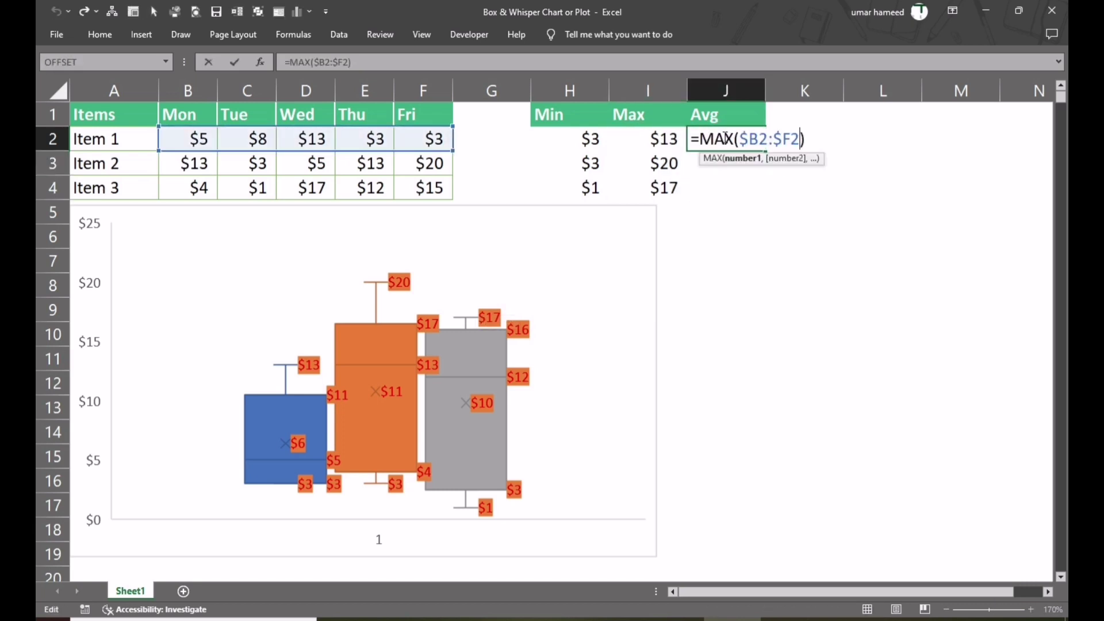
pyautogui.press('Left')
pyautogui.press('Left')
pyautogui.press('Left')
pyautogui.press('Left')
pyautogui.press('Left')
pyautogui.press('Left')
pyautogui.press('Left')
pyautogui.press('Left')
pyautogui.press('Left')
pyautogui.press('BackSpace')
pyautogui.press('BackSpace')
pyautogui.press('BackSpace')
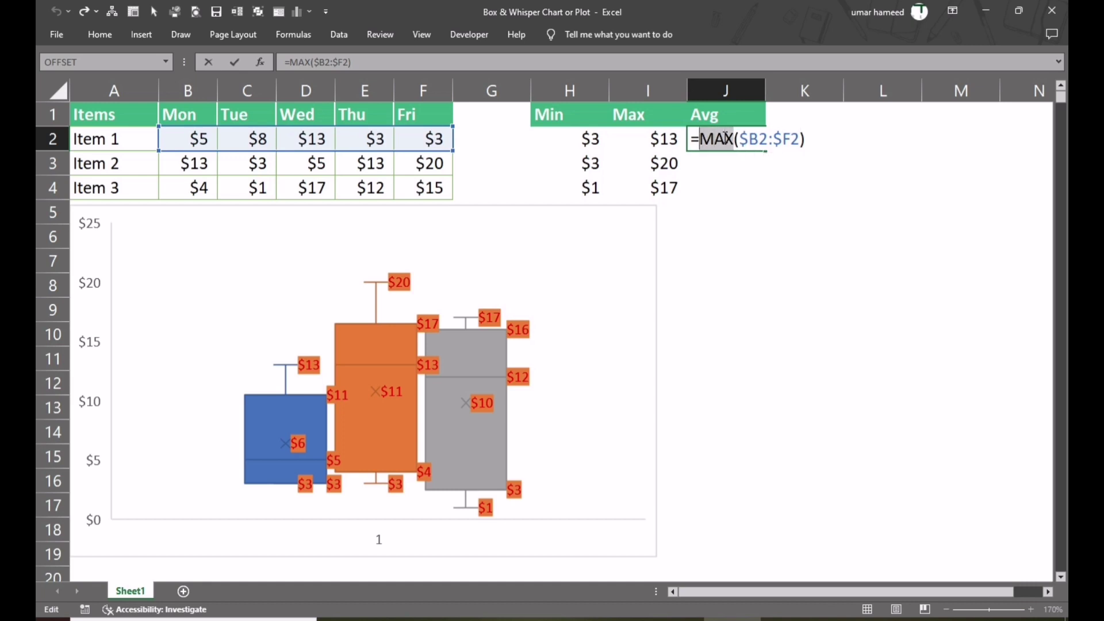
pyautogui.write('Average')
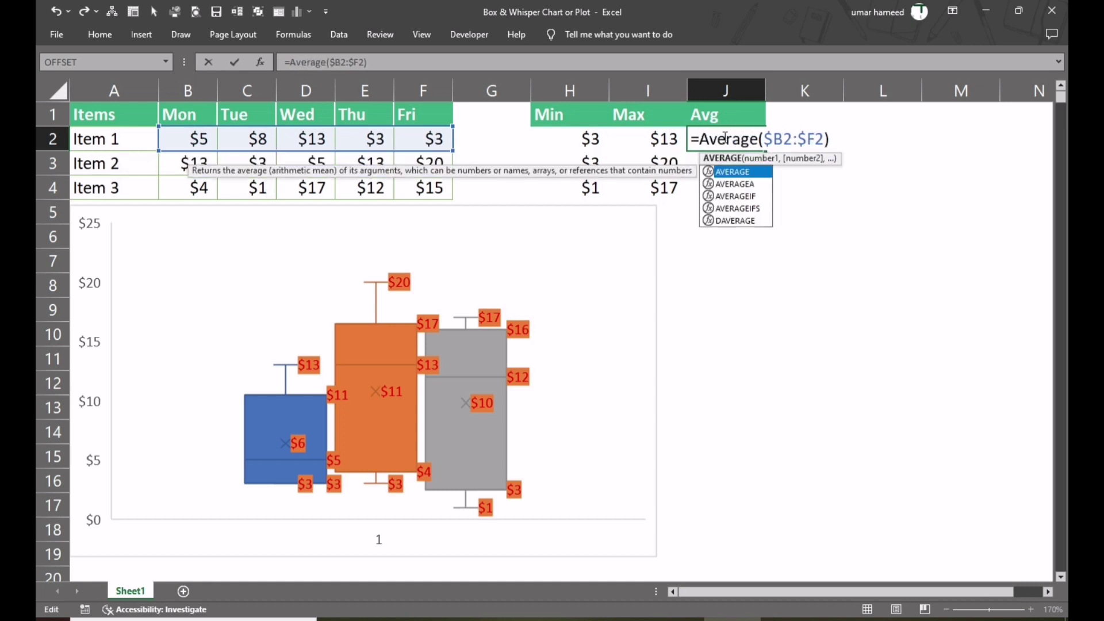
pyautogui.hotkey('ctrl', 'Return')
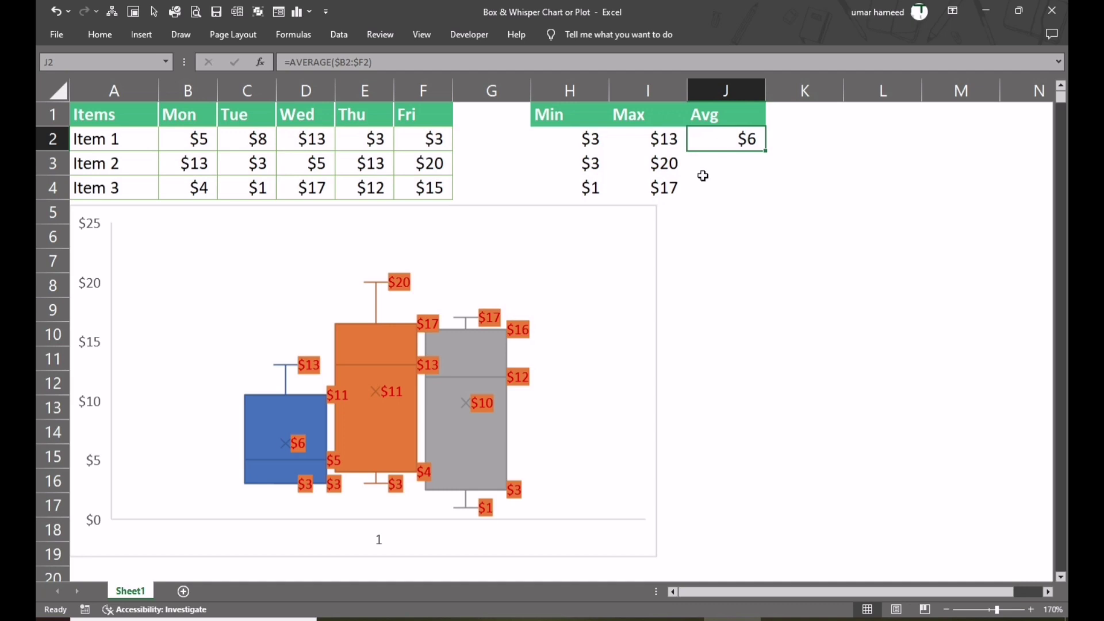
# Fill the average formula from J2 down through J4 and inspect the items' average labels on the chart
pyautogui.moveTo(765, 152); pyautogui.dragTo(747, 191)
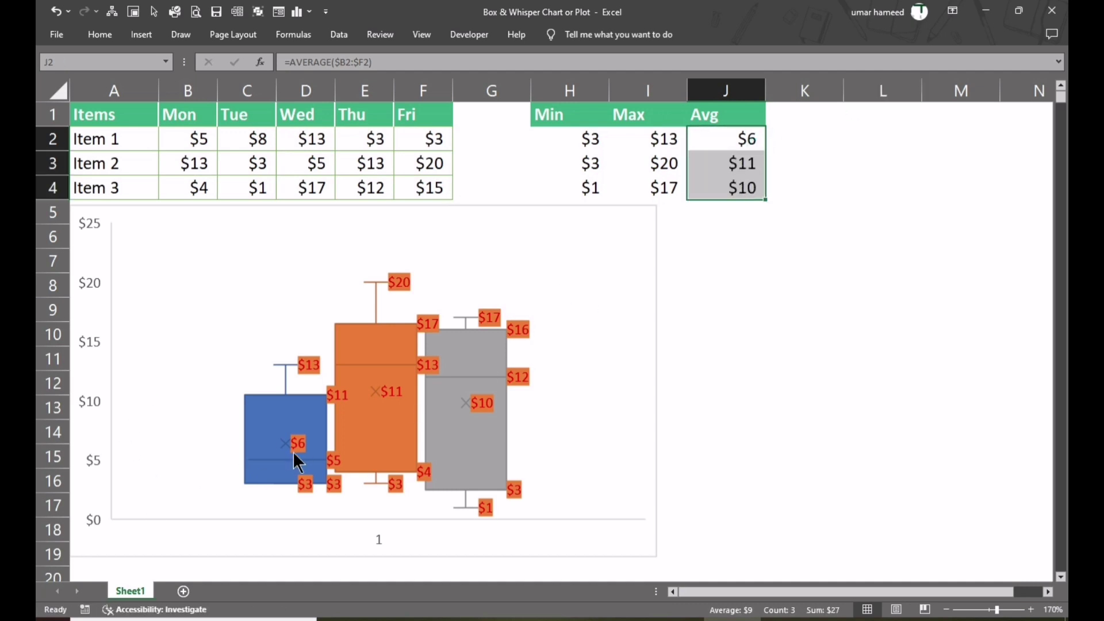
pyautogui.moveTo(296, 446)
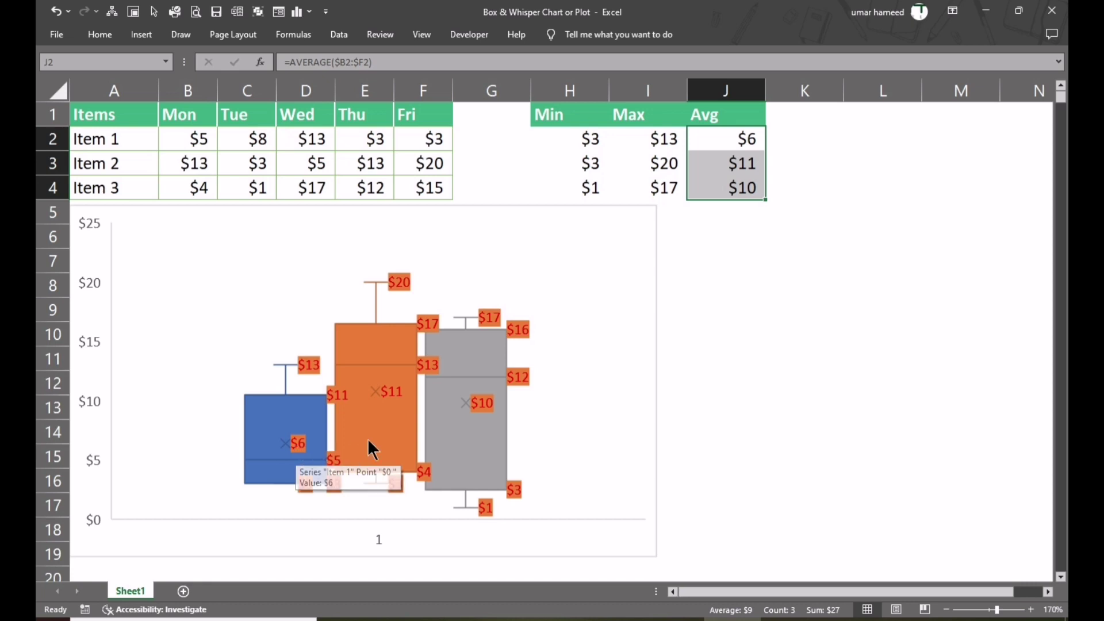
pyautogui.moveTo(392, 389)
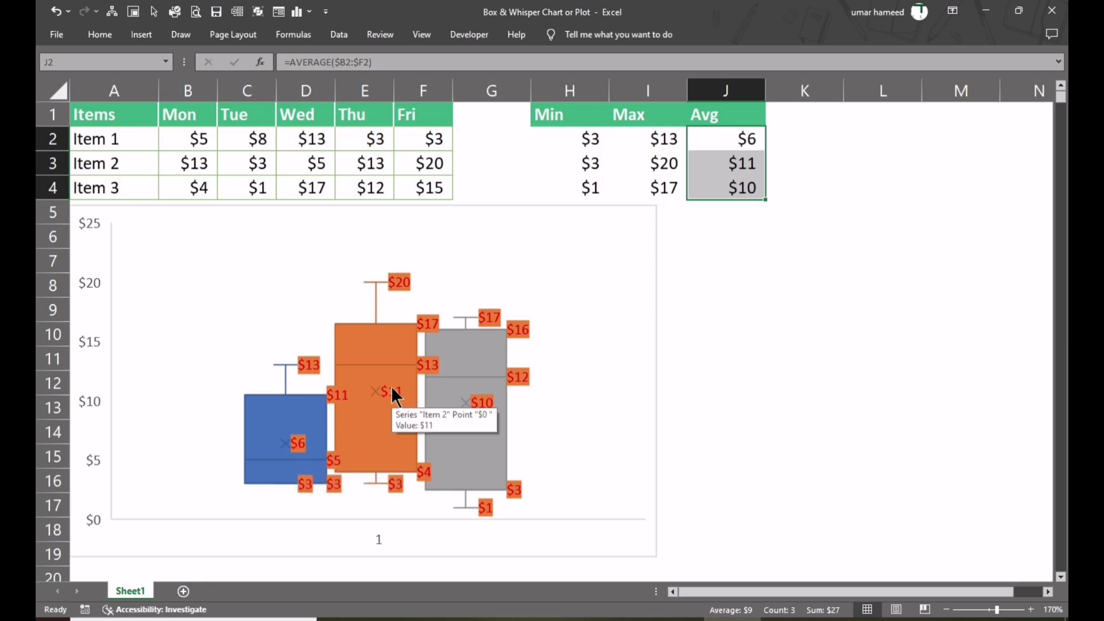
pyautogui.moveTo(486, 411)
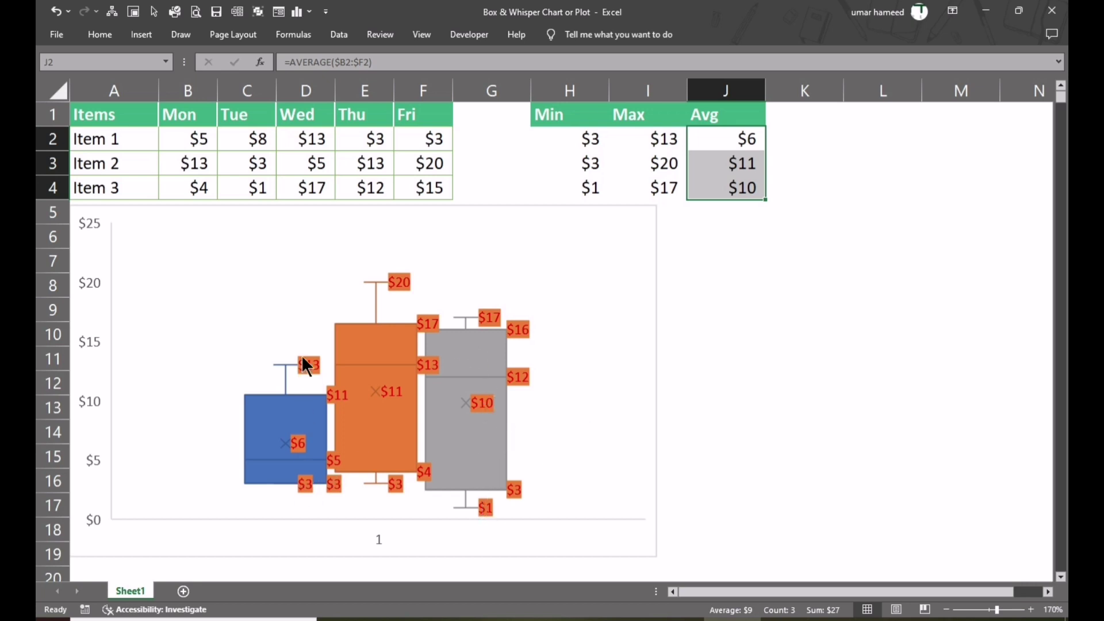
pyautogui.moveTo(338, 396)
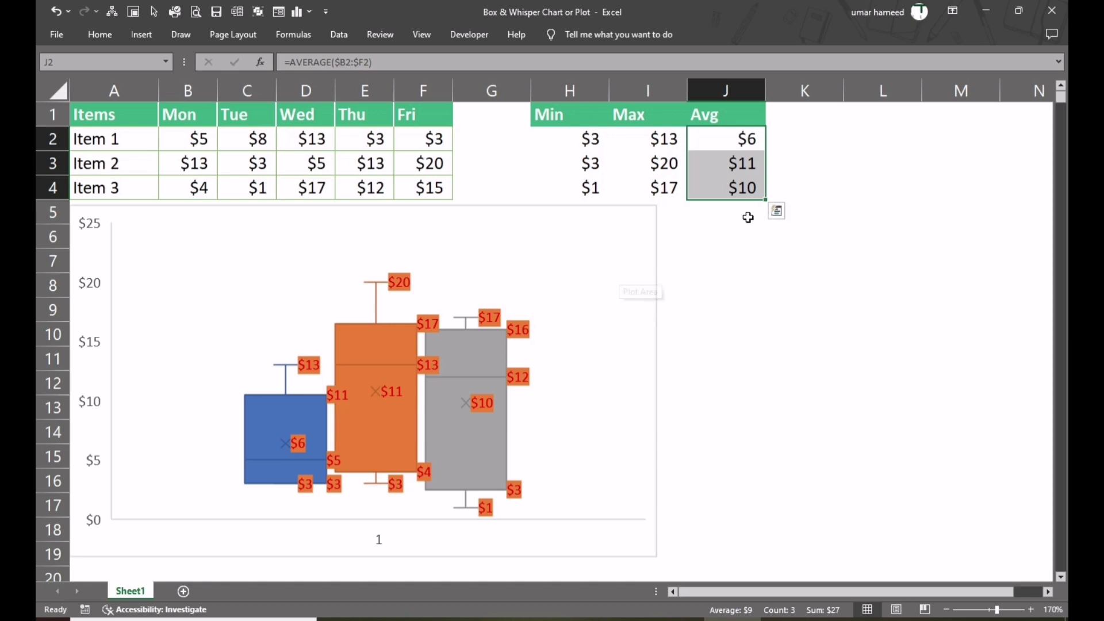
# Narrow column K into a thin spacer and copy the Min, Max and Avg headers from H1:J1 to L1:N1
pyautogui.moveTo(843, 91); pyautogui.dragTo(788, 95)
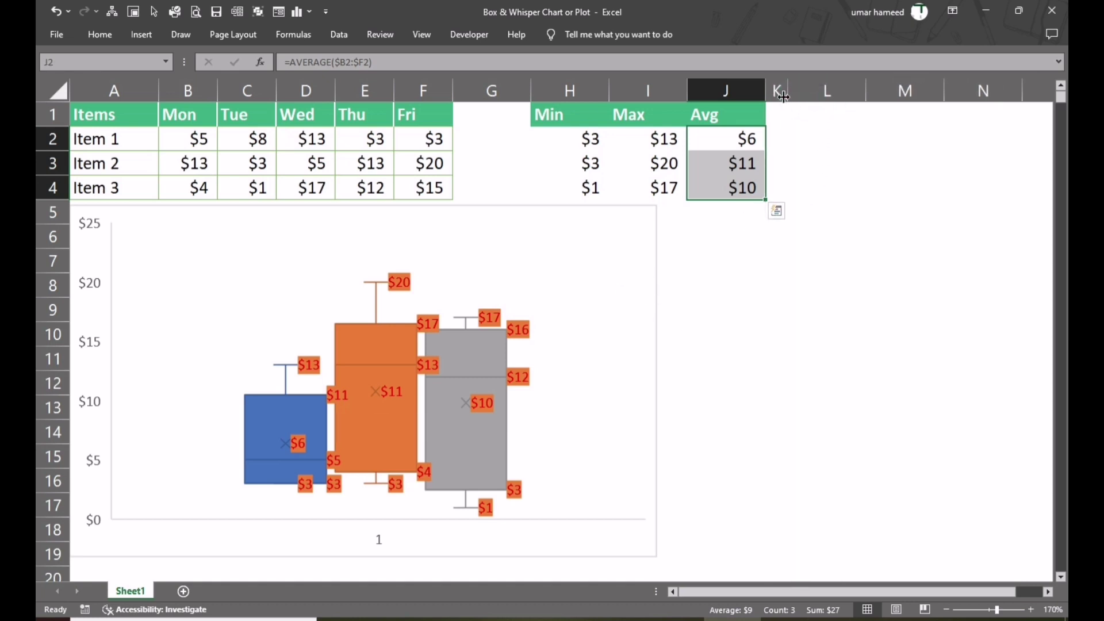
pyautogui.moveTo(589, 113); pyautogui.dragTo(701, 119)
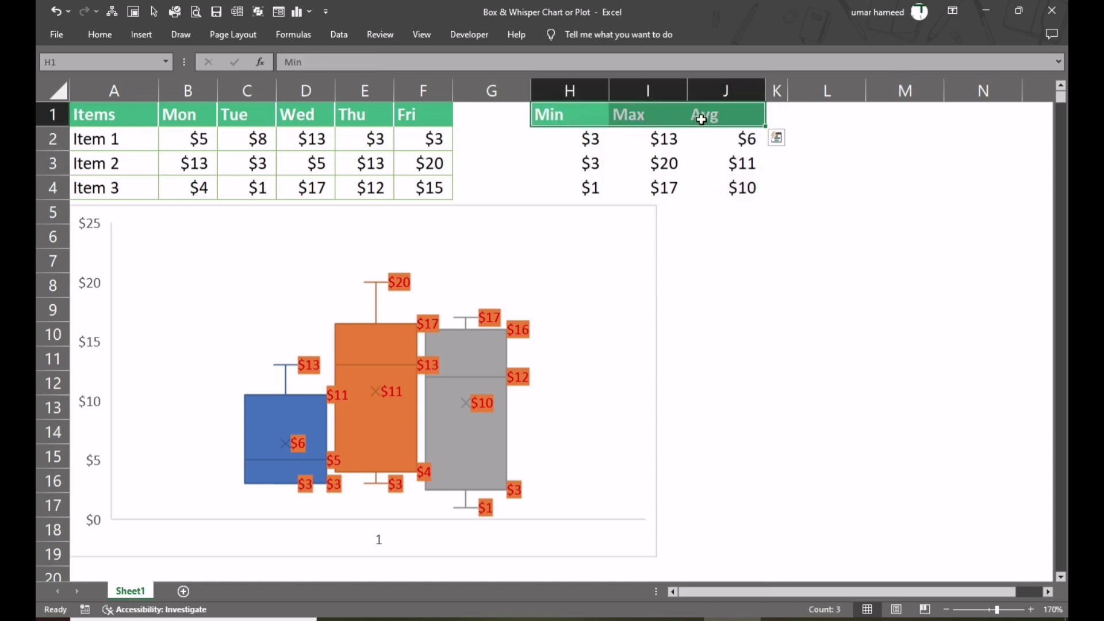
pyautogui.hotkey('ctrl', 'c')
pyautogui.click(838, 112)
pyautogui.hotkey('ctrl', 'v')
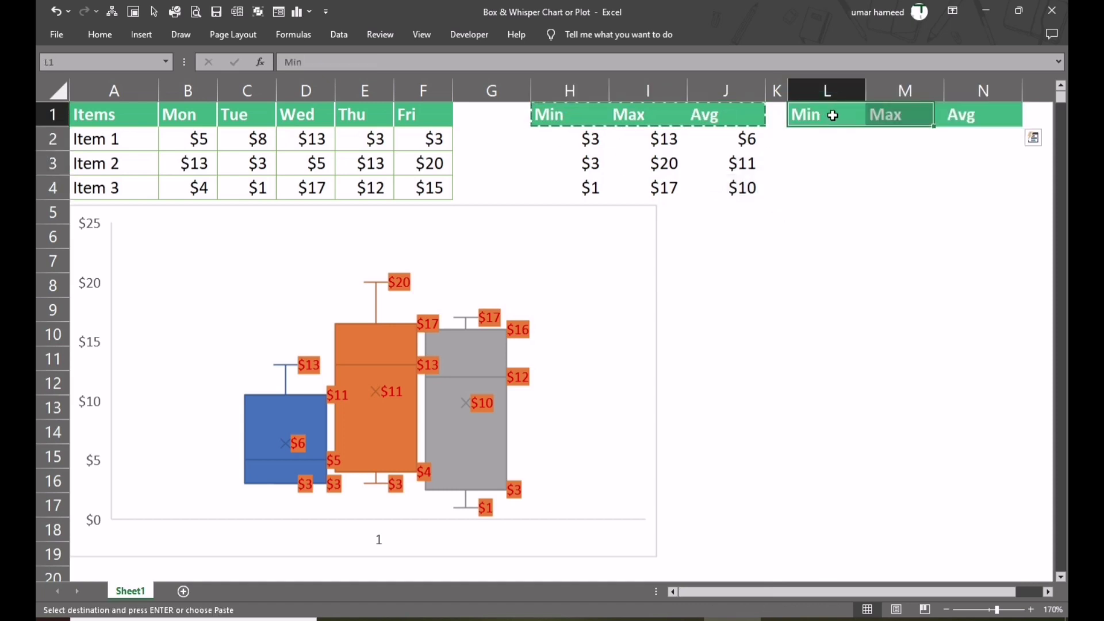
# Replace the copied header in L1 with Q1
pyautogui.click(832, 115)
pyautogui.write('A')
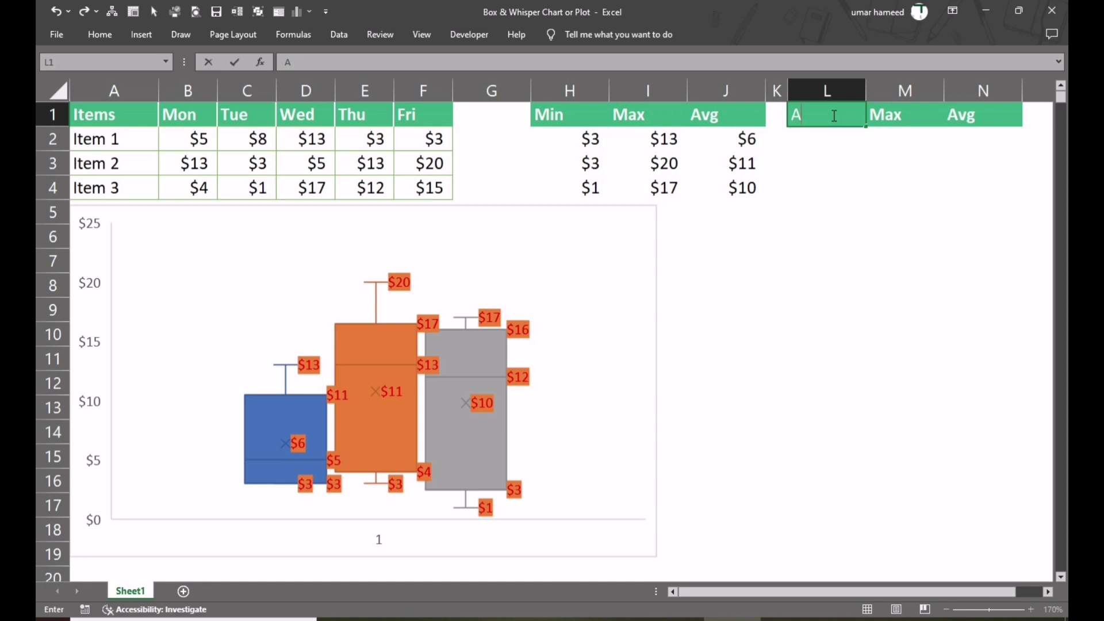
pyautogui.press('BackSpace')
pyautogui.write('Q1')
# Enter the first-quartile formula =QUARTILE.EXC($B2:$F2,1) in L2, with the column references locked
pyautogui.click(814, 136)
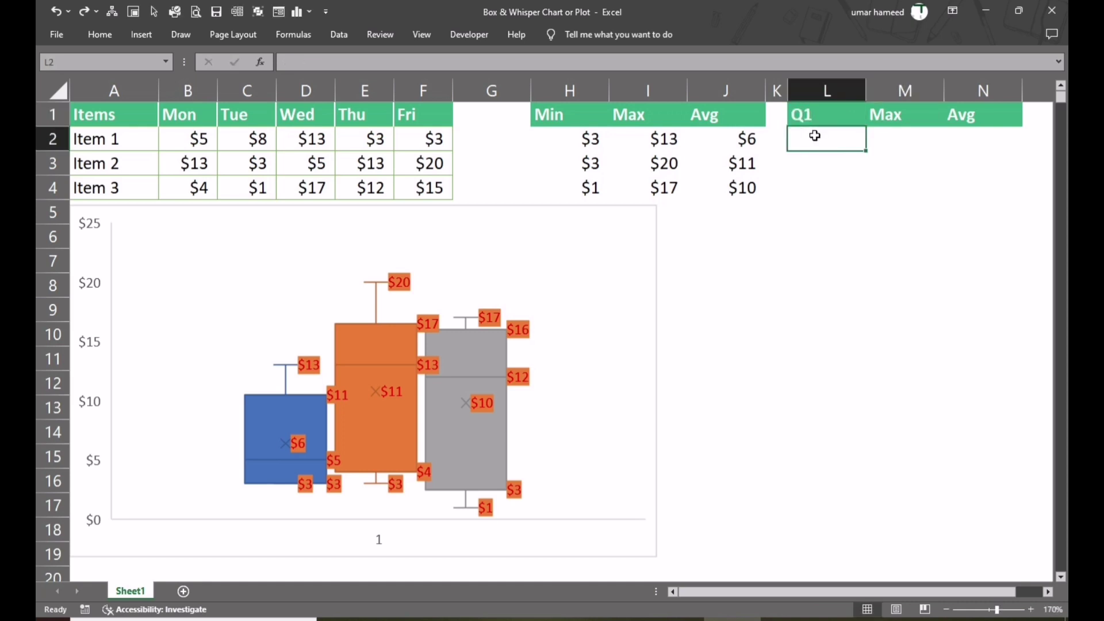
pyautogui.write('=')
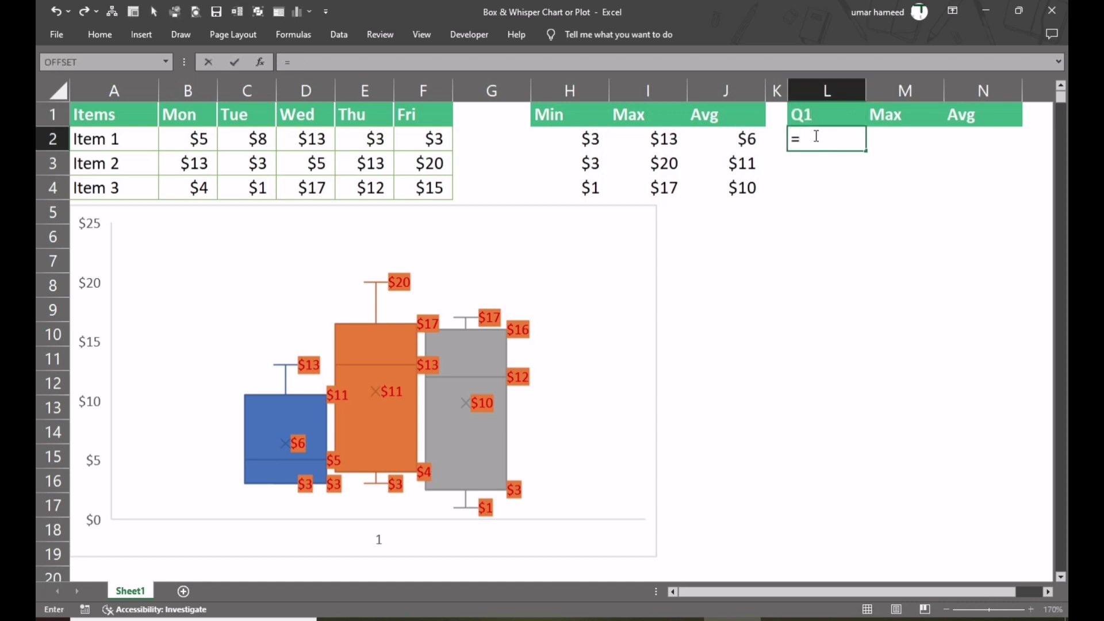
pyautogui.write('Qu')
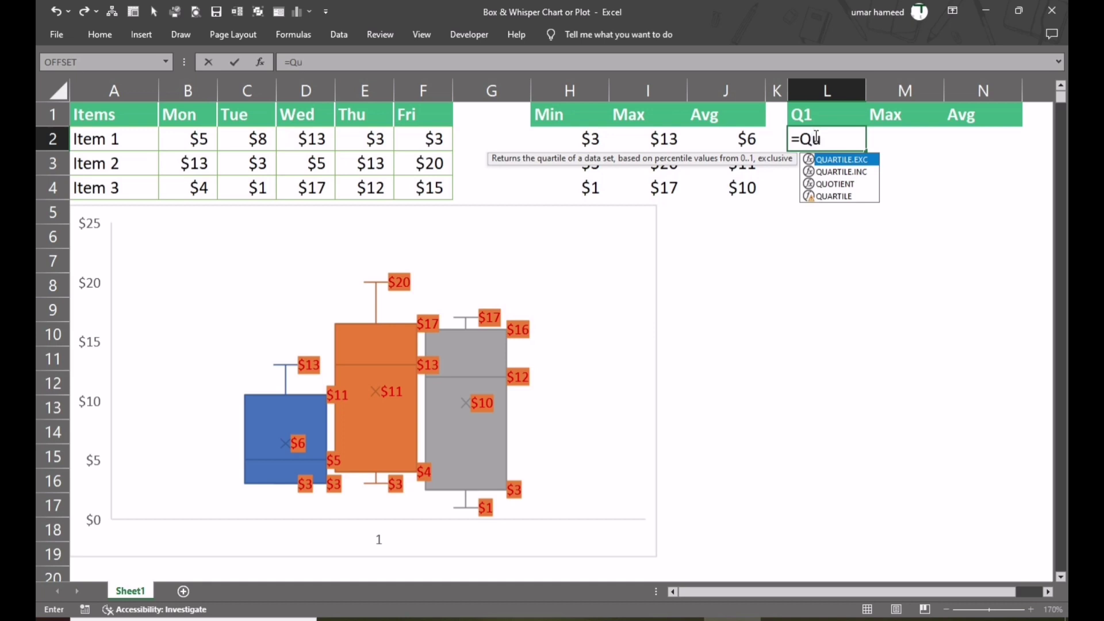
pyautogui.press('Tab')
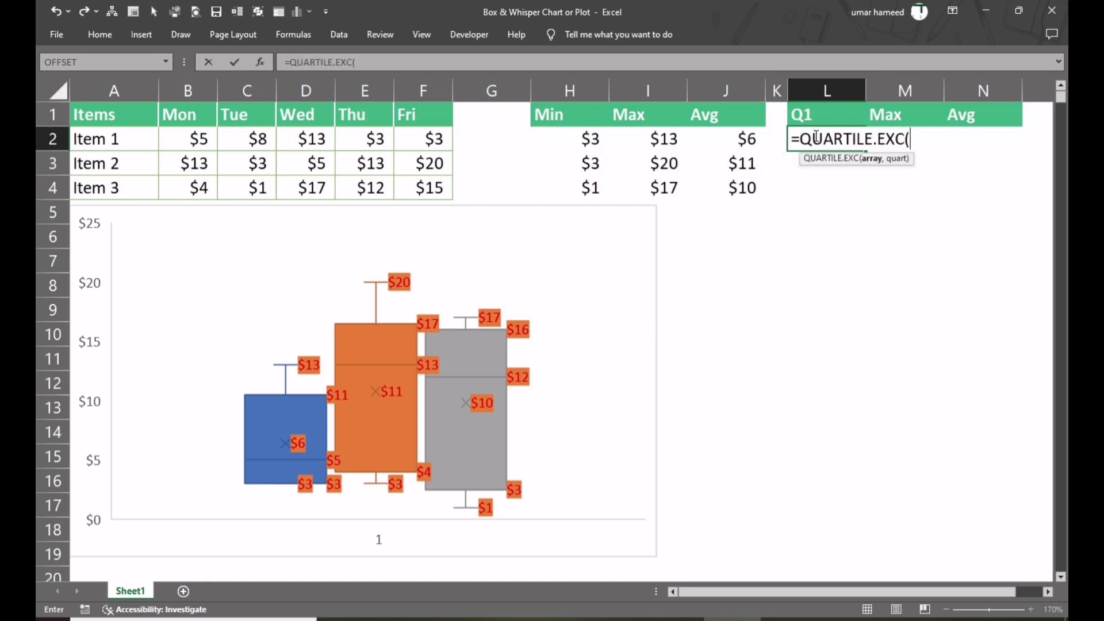
pyautogui.moveTo(200, 138); pyautogui.dragTo(407, 134)
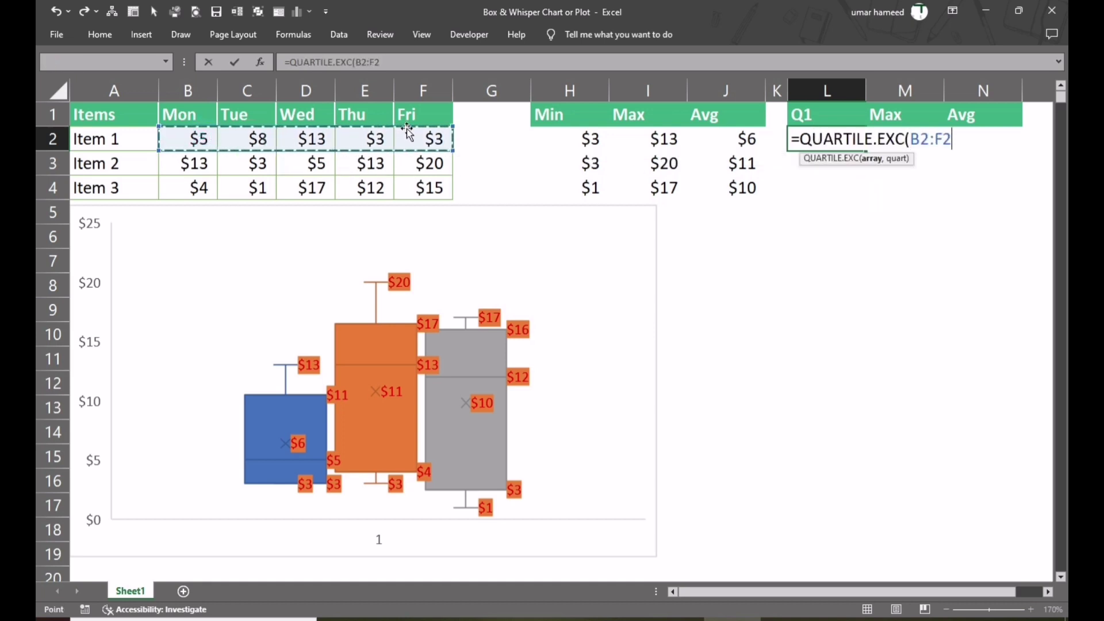
pyautogui.press('F4')
pyautogui.press('F4')
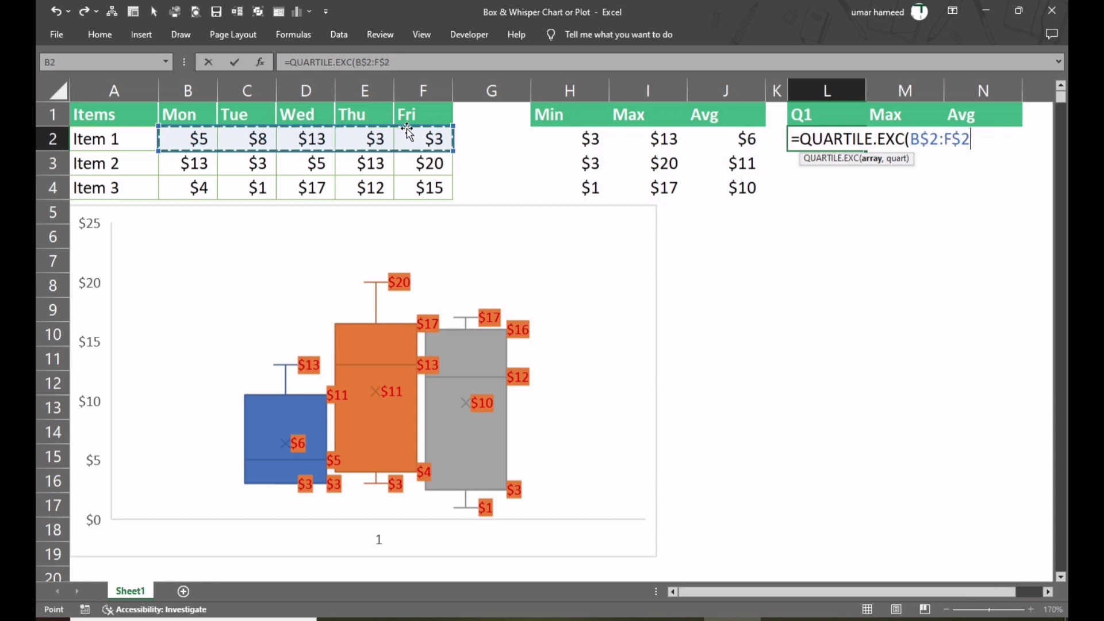
pyautogui.press('F4')
pyautogui.write(',')
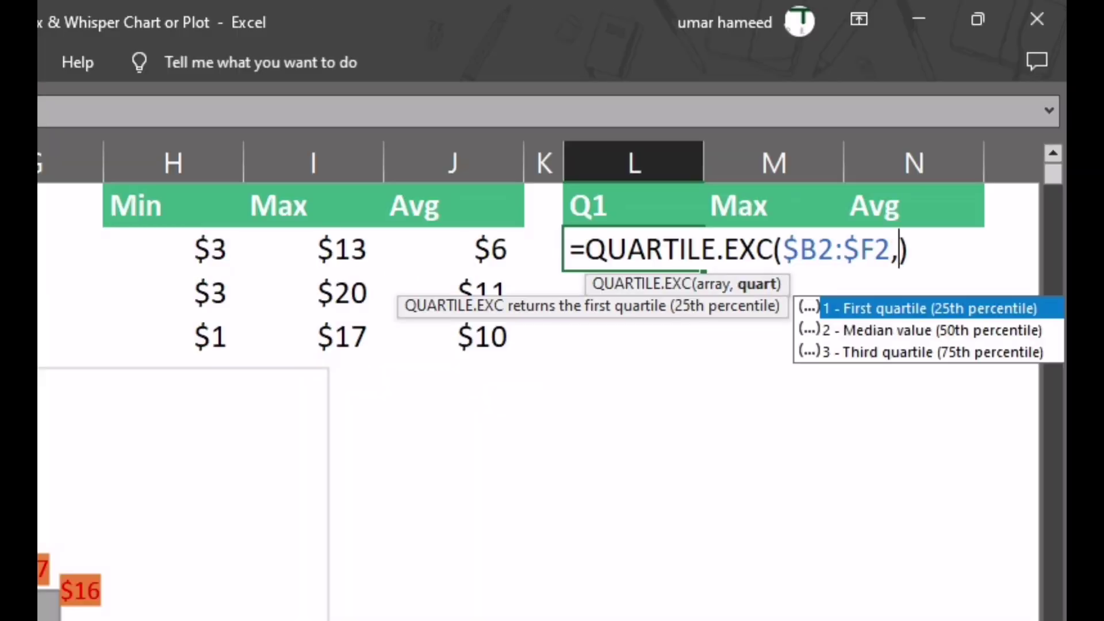
pyautogui.write('1')
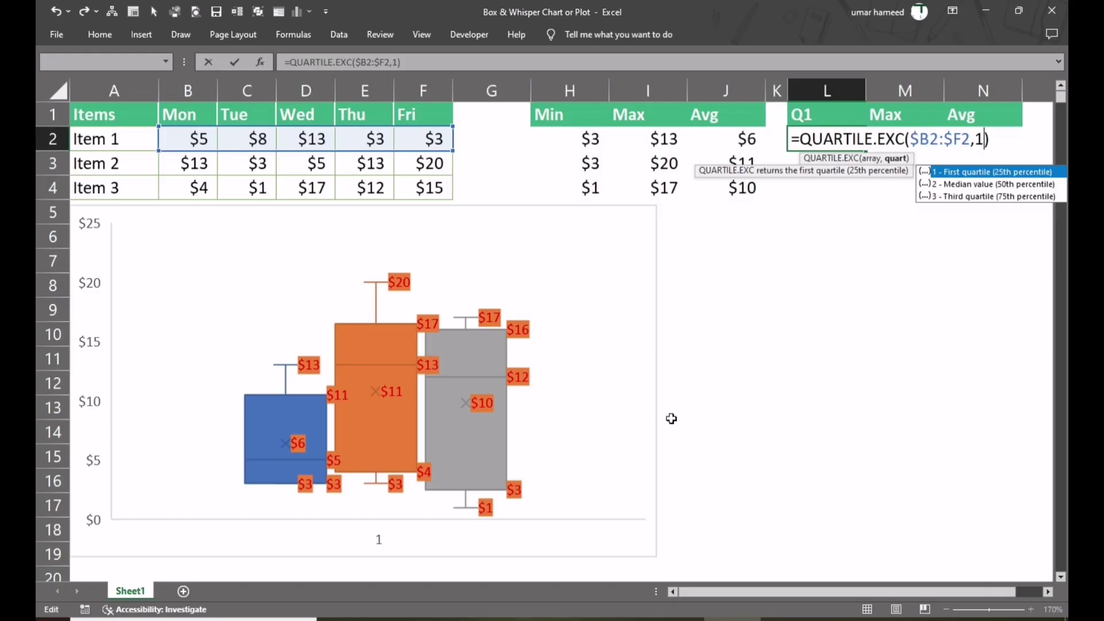
pyautogui.press('Tab')
# Enter the first-quartile formula from L2 into the whole range L2:L4
pyautogui.hotkey('shift', 'Tab')
pyautogui.hotkey('shift', 'Down')
pyautogui.hotkey('shift', 'Down')
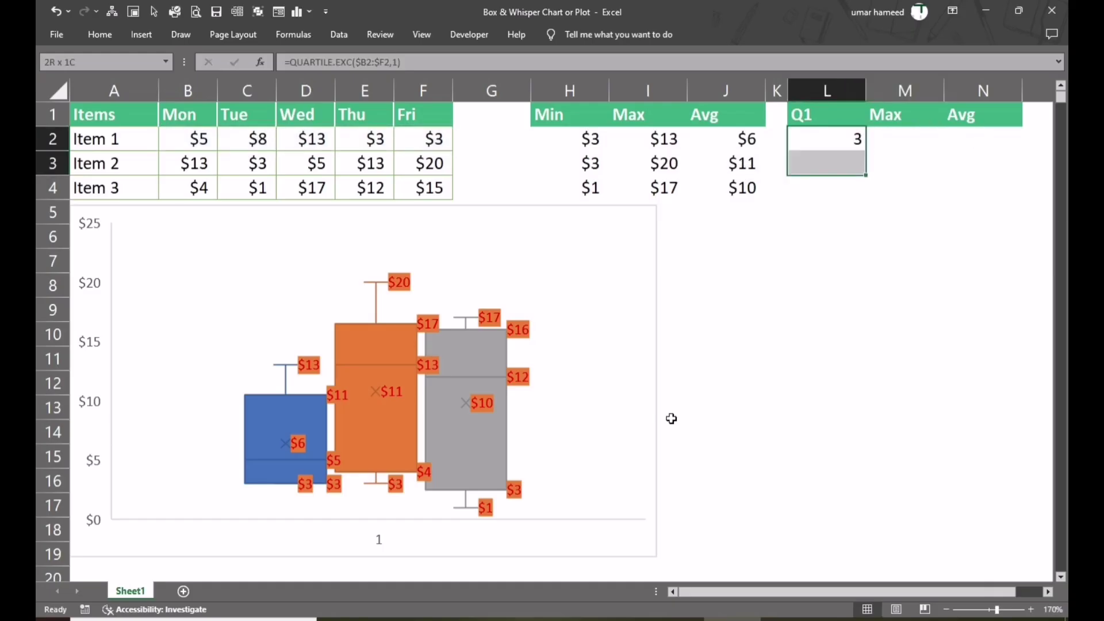
pyautogui.press('F2')
pyautogui.hotkey('ctrl', 'Return')
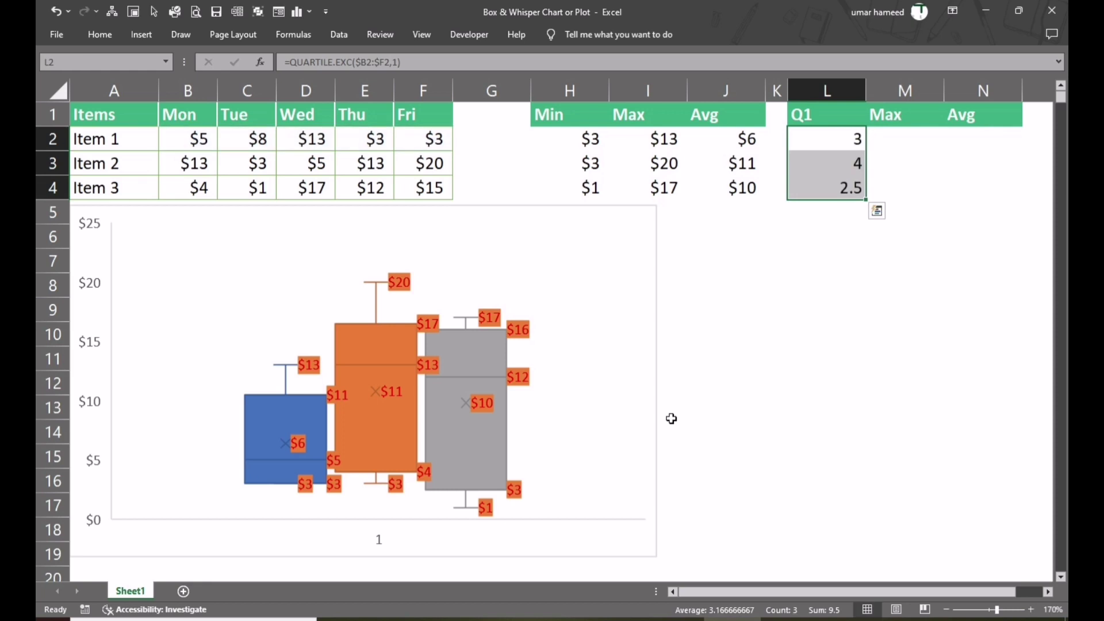
# Check the row references of the quartile formulas in L3 and L4
pyautogui.press('Down')
pyautogui.press('F2')
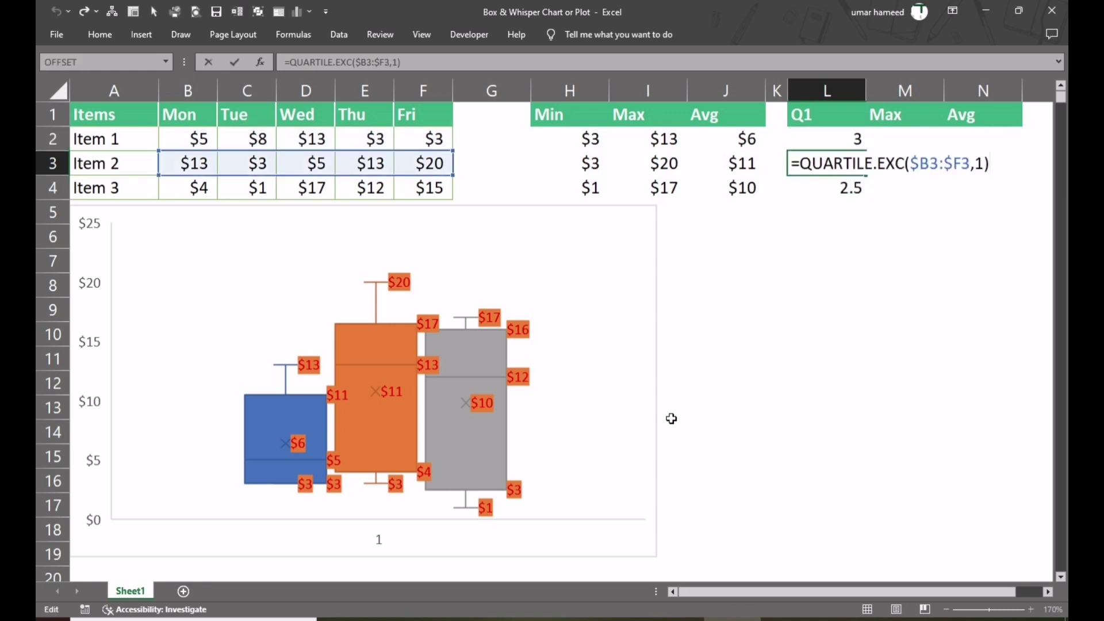
pyautogui.press('Escape')
pyautogui.press('Down')
pyautogui.press('F2')
pyautogui.press('Escape')
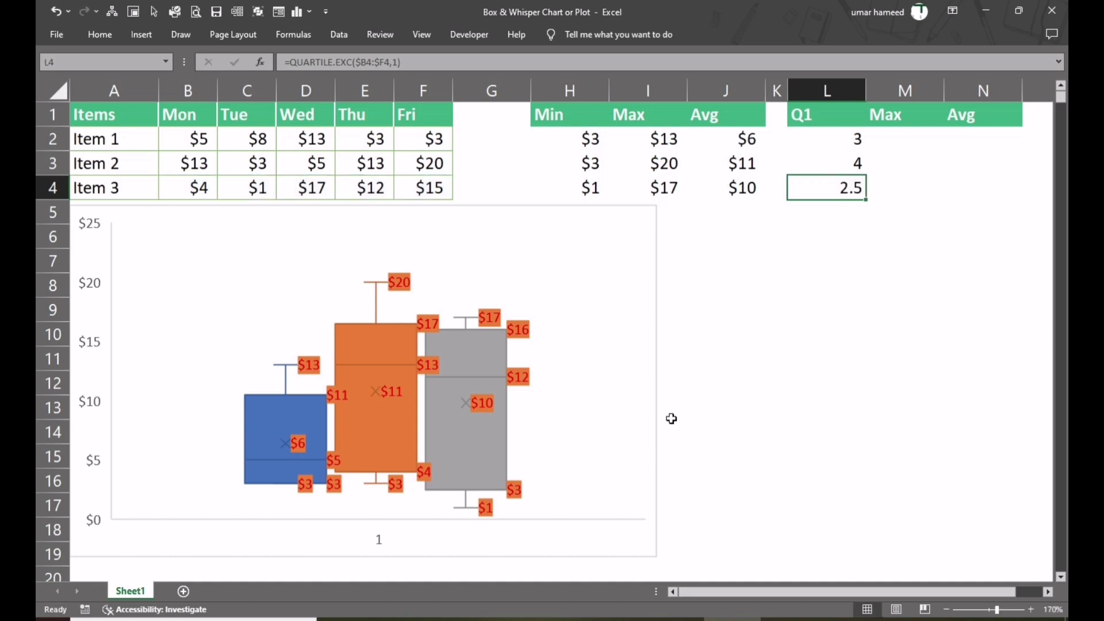
# Format the first-quartile values in L2:L4 to display no decimal places
pyautogui.hotkey('shift', 'Up')
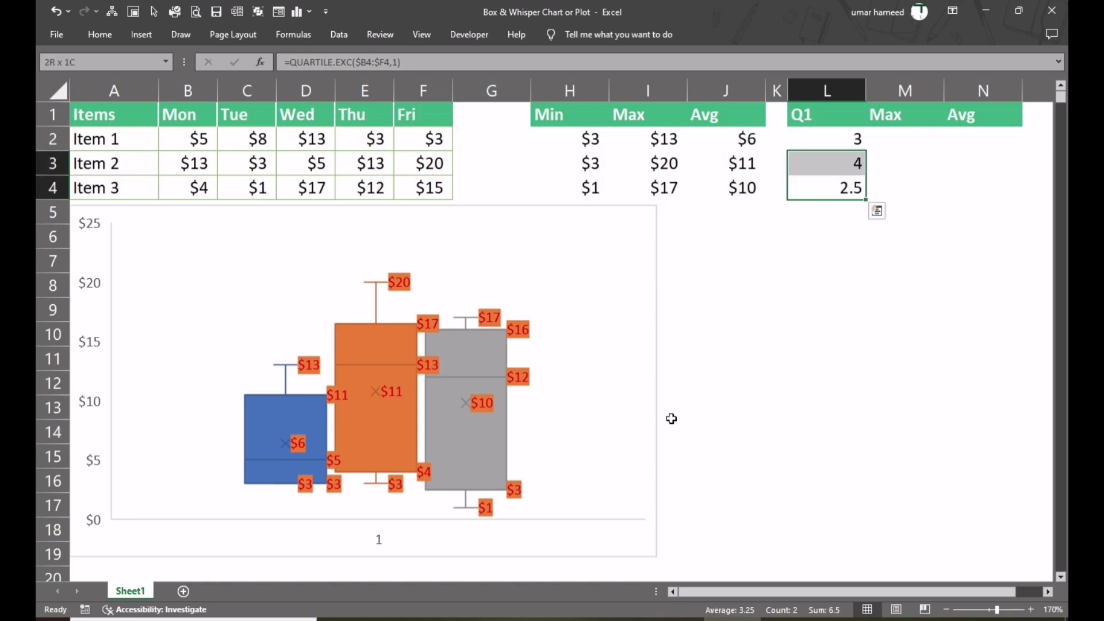
pyautogui.hotkey('shift', 'Up')
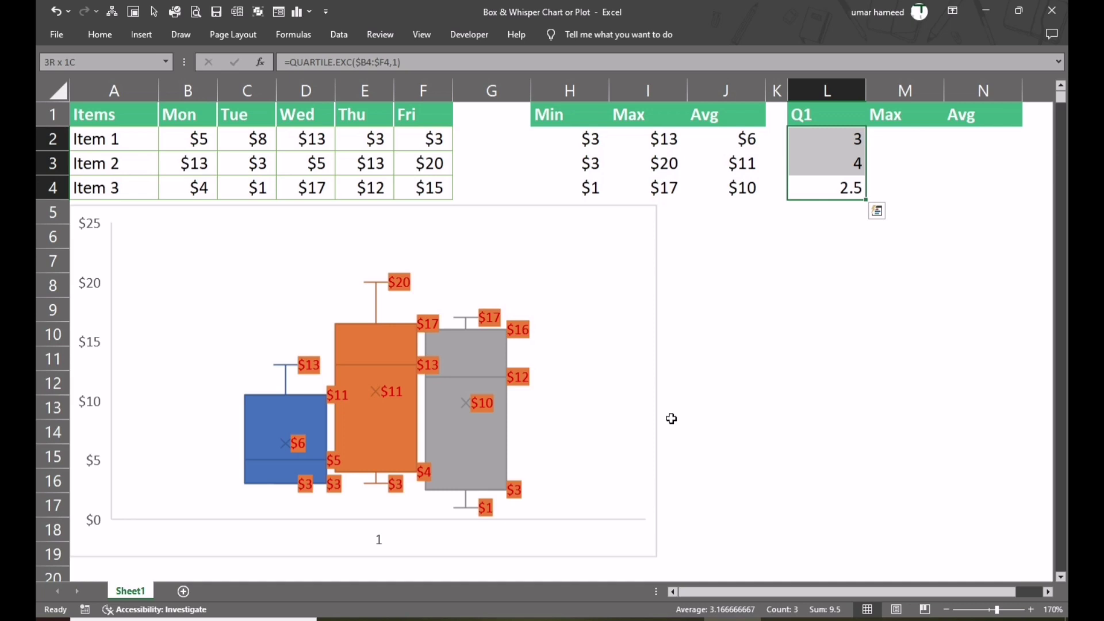
pyautogui.click(100, 35)
pyautogui.click(591, 82)
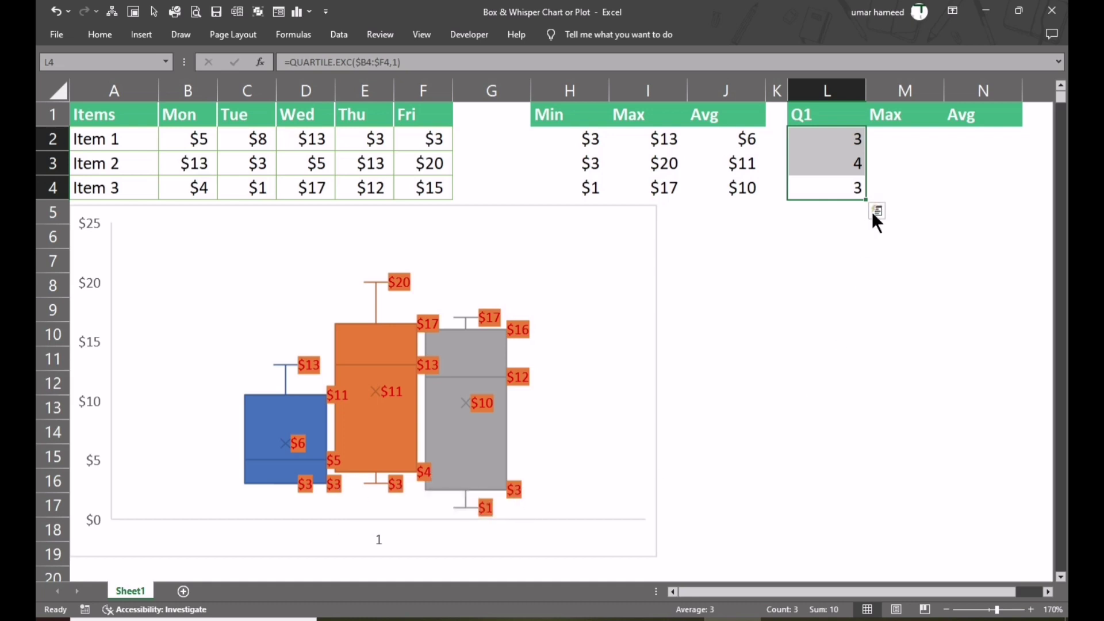
# Replace the copied Max header in M1 with M
pyautogui.click(887, 116)
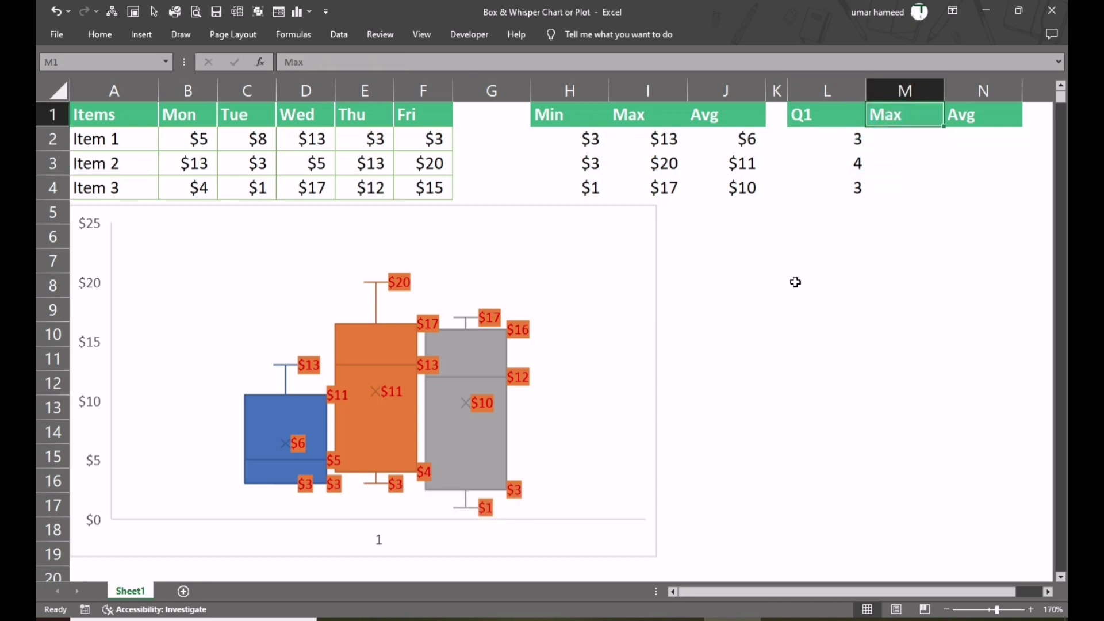
pyautogui.write('M')
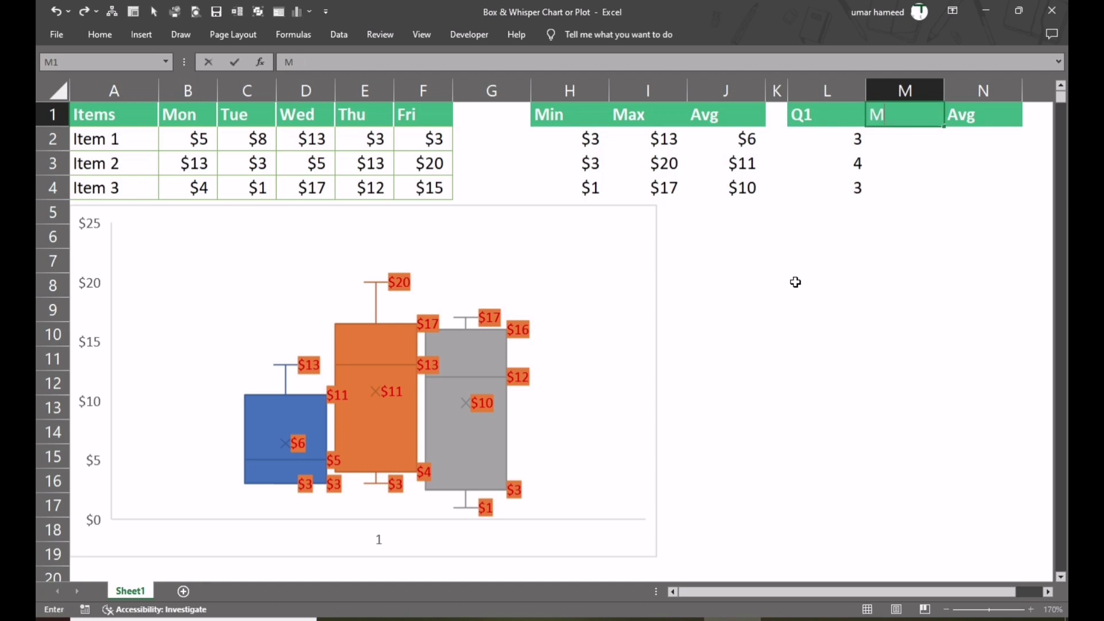
pyautogui.press('Return')
# Copy the first-quartile formula from L2 into M2 under the M header
pyautogui.write('=')
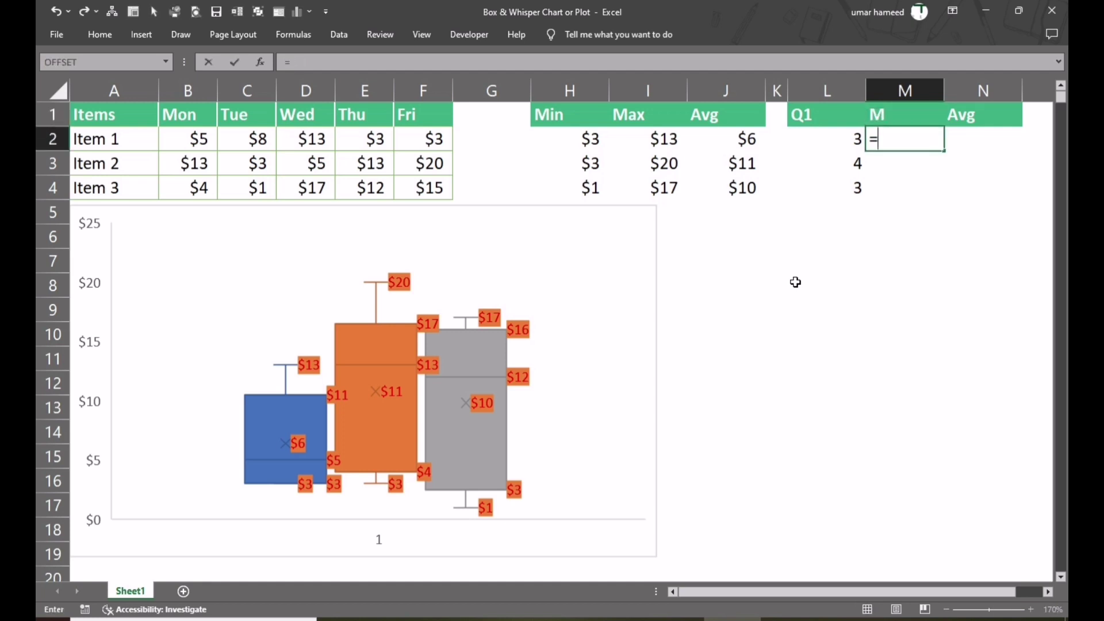
pyautogui.press('Escape')
pyautogui.press('Left')
pyautogui.press('F2')
pyautogui.press('Tab')
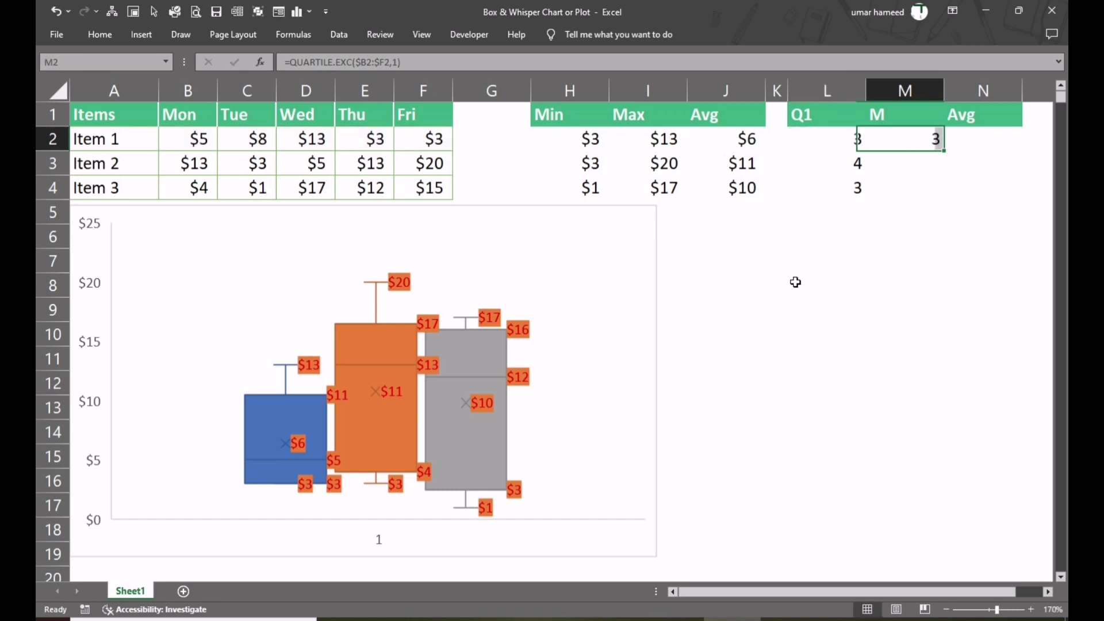
pyautogui.write('=QUARTILE.EXC($B2:$F2,1)')
# Change the formula in M2 to =MEDIAN($B2:$F2), removing the quartile argument and replacing the QUARTILE.EXC function
pyautogui.press('Left')
pyautogui.press('Left')
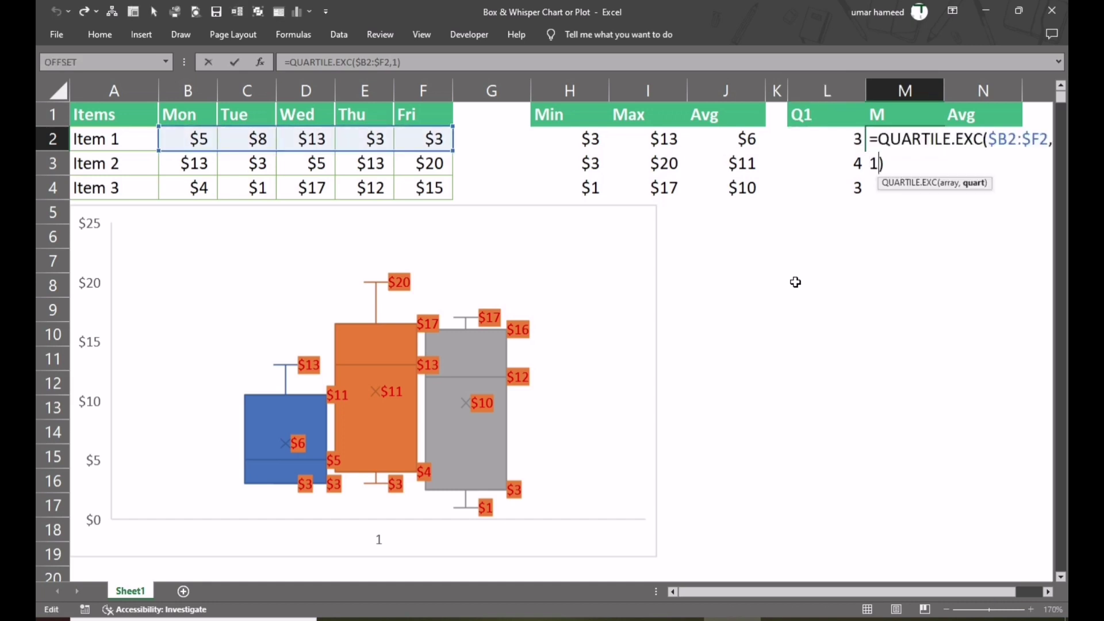
pyautogui.press('Delete')
pyautogui.press('BackSpace')
pyautogui.press('Up')
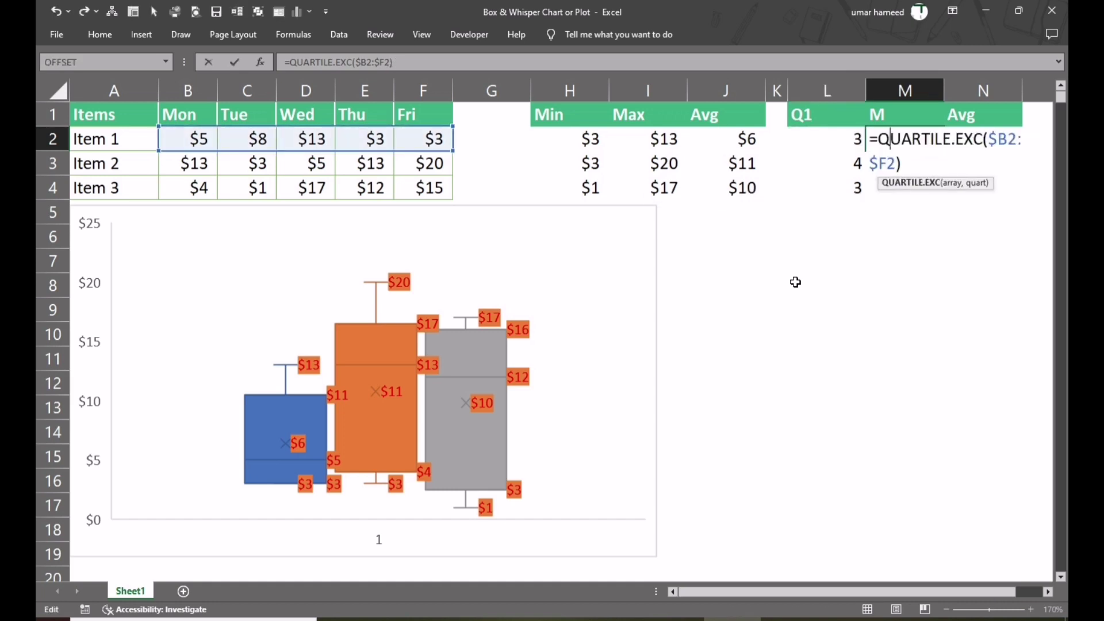
pyautogui.press('Home')
pyautogui.press('Right')
pyautogui.hotkey('shift', 'Right')
pyautogui.hotkey('shift', 'Right')
pyautogui.hotkey('shift', 'Right')
pyautogui.hotkey('shift', 'Right')
pyautogui.hotkey('shift', 'Right')
pyautogui.hotkey('shift', 'Right')
pyautogui.hotkey('shift', 'Right')
pyautogui.hotkey('shift', 'Right')
pyautogui.hotkey('shift', 'Right')
pyautogui.hotkey('shift', 'Right')
pyautogui.hotkey('shift', 'Right')
pyautogui.hotkey('shift', 'Right')
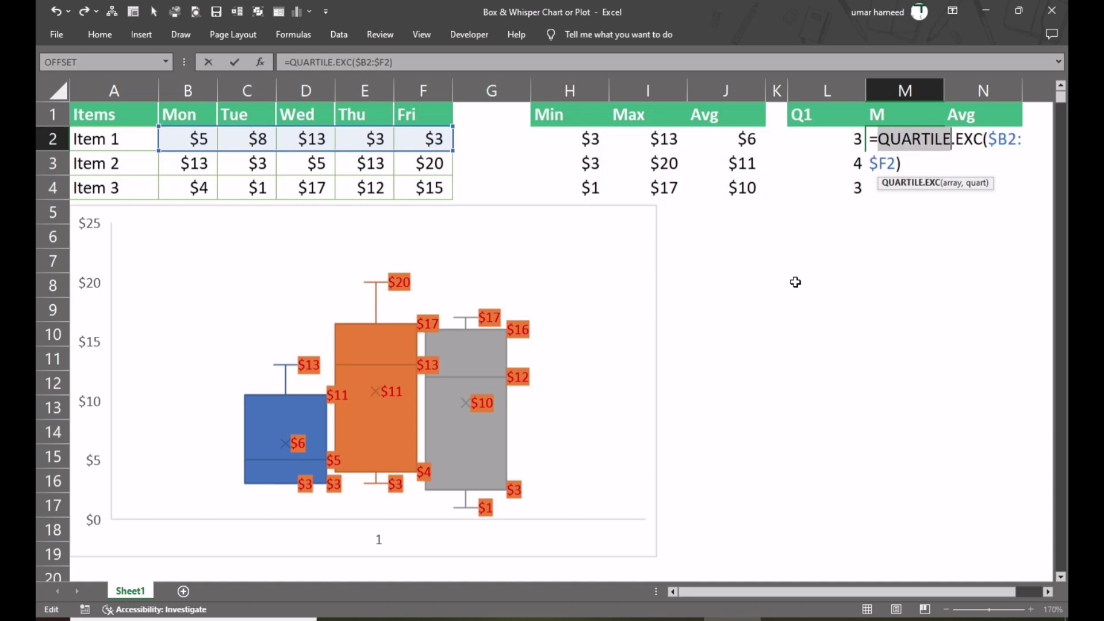
pyautogui.write('Me')
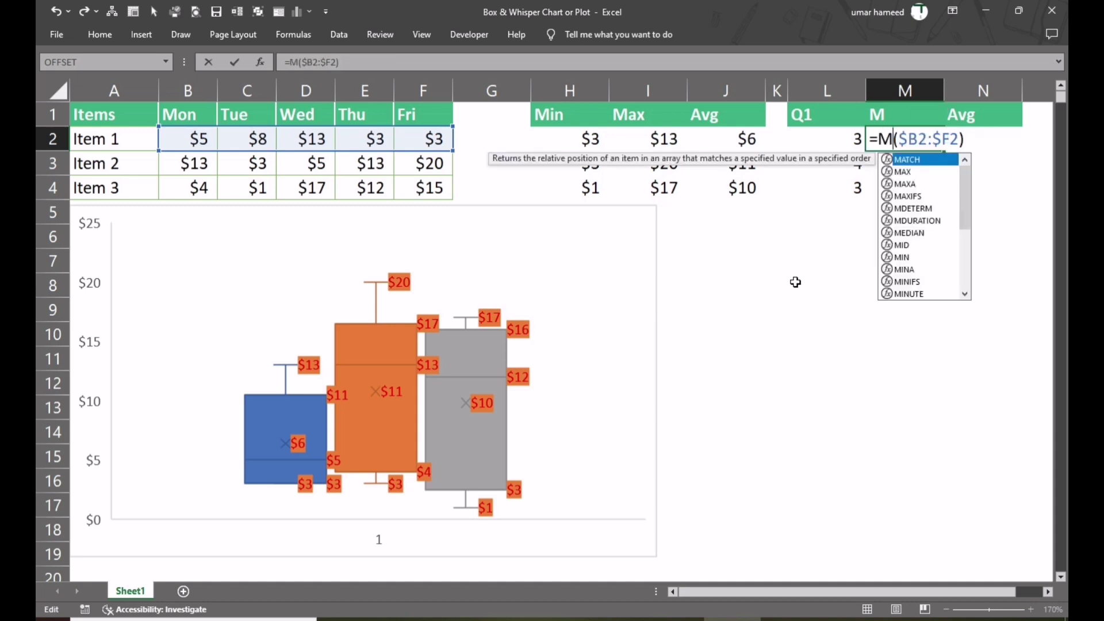
pyautogui.press('Tab')
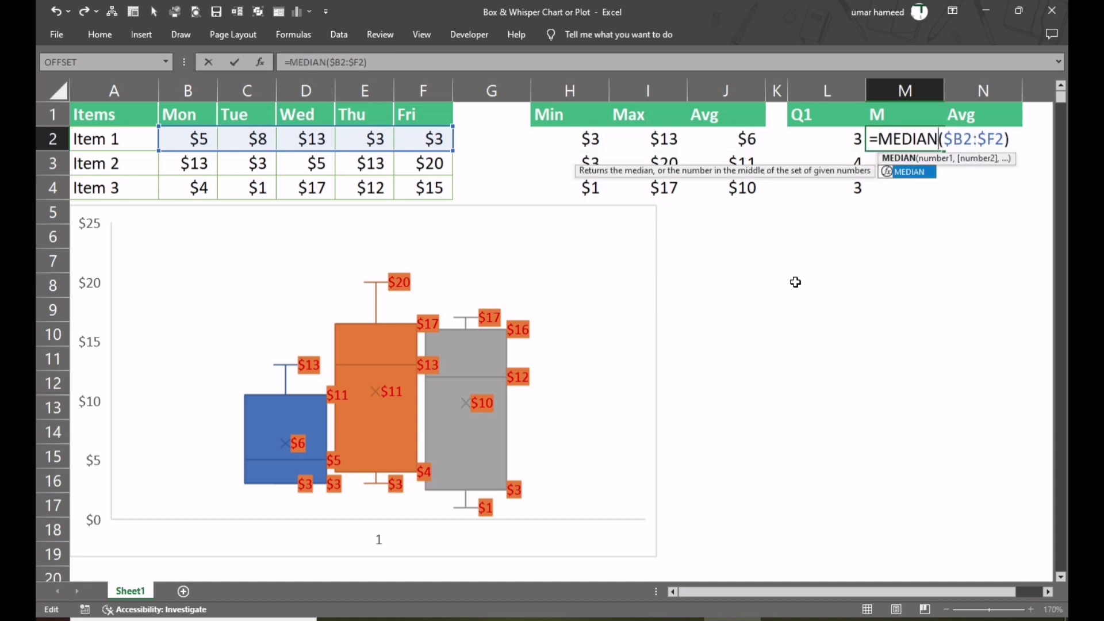
pyautogui.press('Tab')
# Enter the median formula from M2 into the whole range M2:M4
pyautogui.press('Left')
pyautogui.hotkey('shift', 'Down')
pyautogui.hotkey('shift', 'Down')
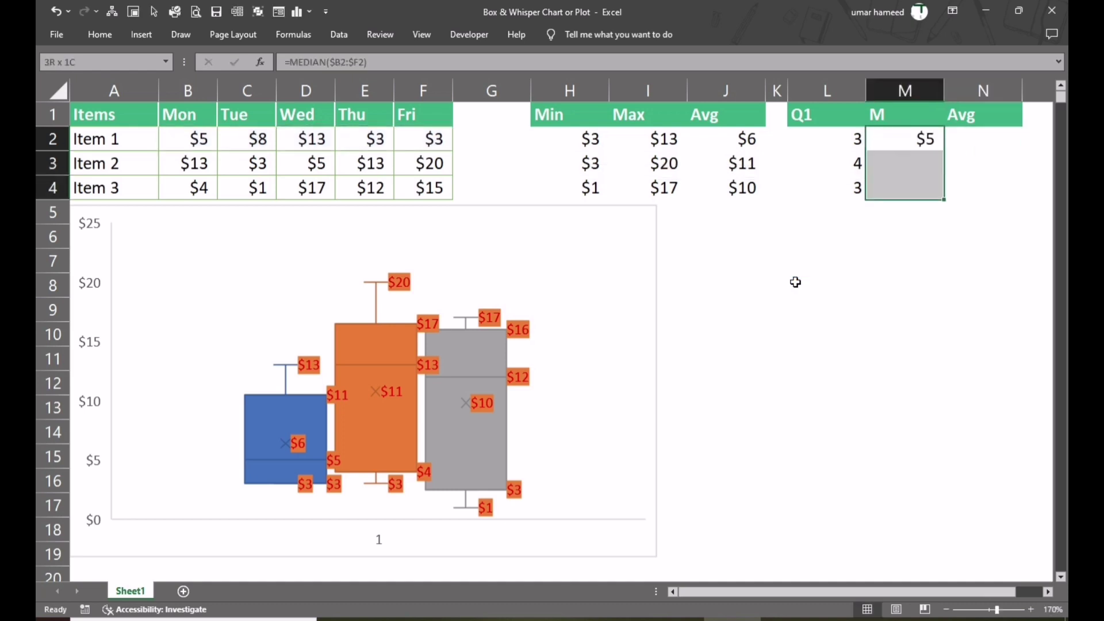
pyautogui.press('F2')
pyautogui.hotkey('ctrl', 'Return')
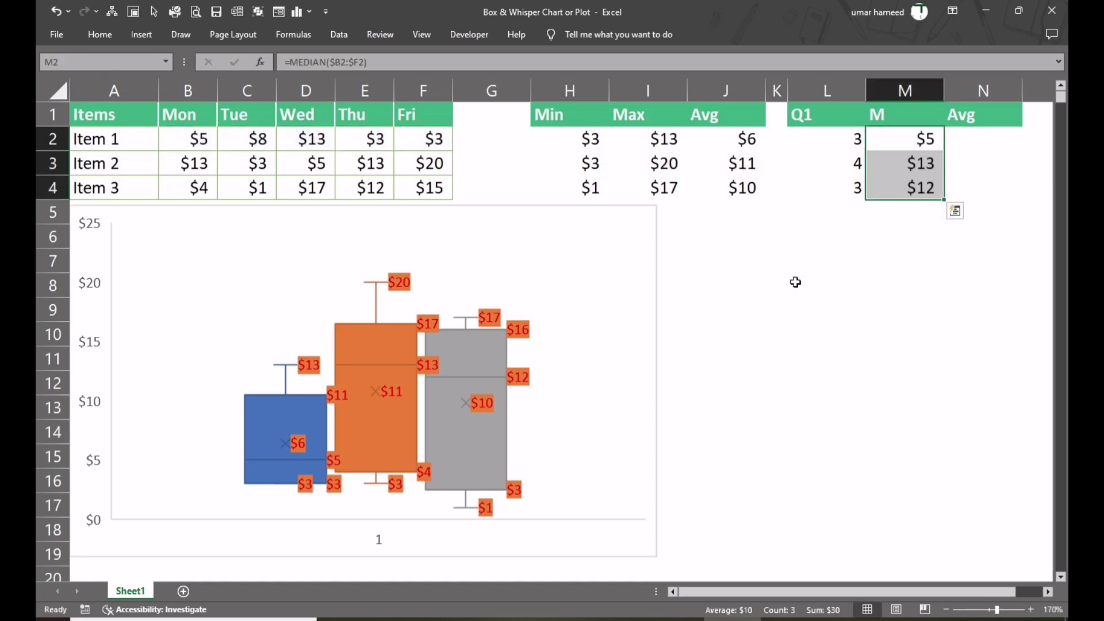
# Widen the box and whisker chart so its right edge reaches into column N
pyautogui.moveTo(336, 460)
pyautogui.moveTo(437, 364)
pyautogui.click(640, 396)
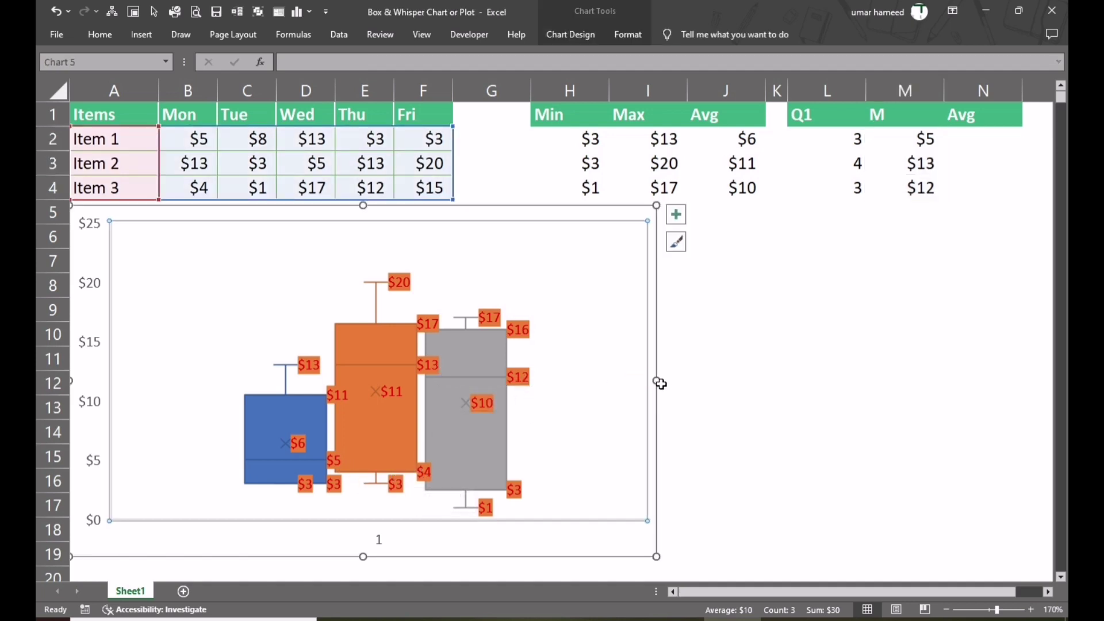
pyautogui.moveTo(659, 381); pyautogui.dragTo(999, 389)
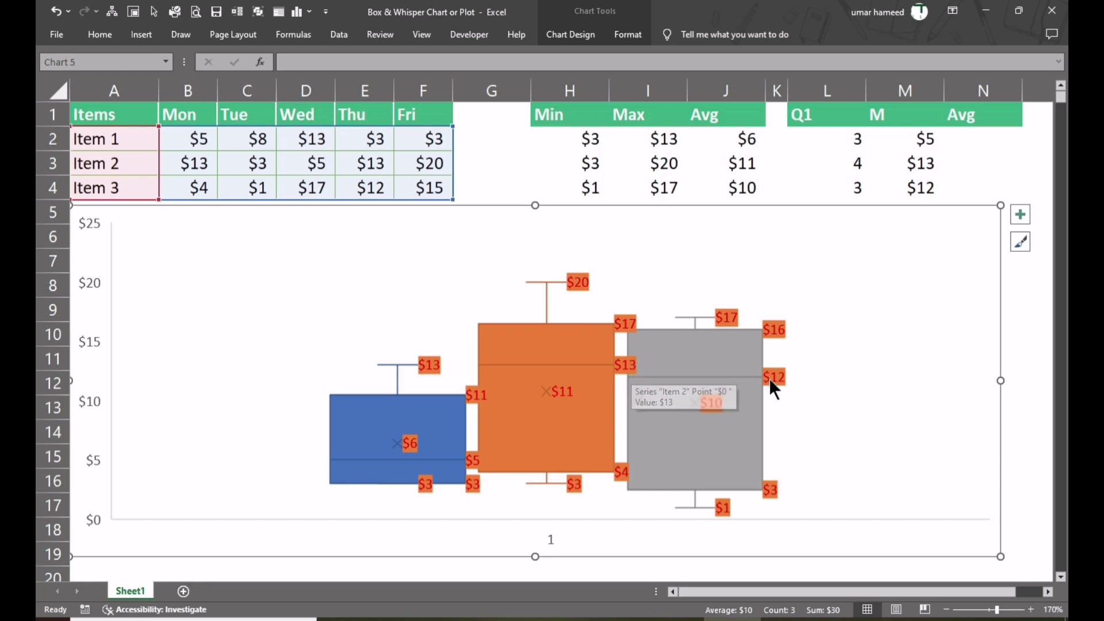
# Replace the copied Avg header in N1 with Q3
pyautogui.click(975, 117)
pyautogui.write('Q3')
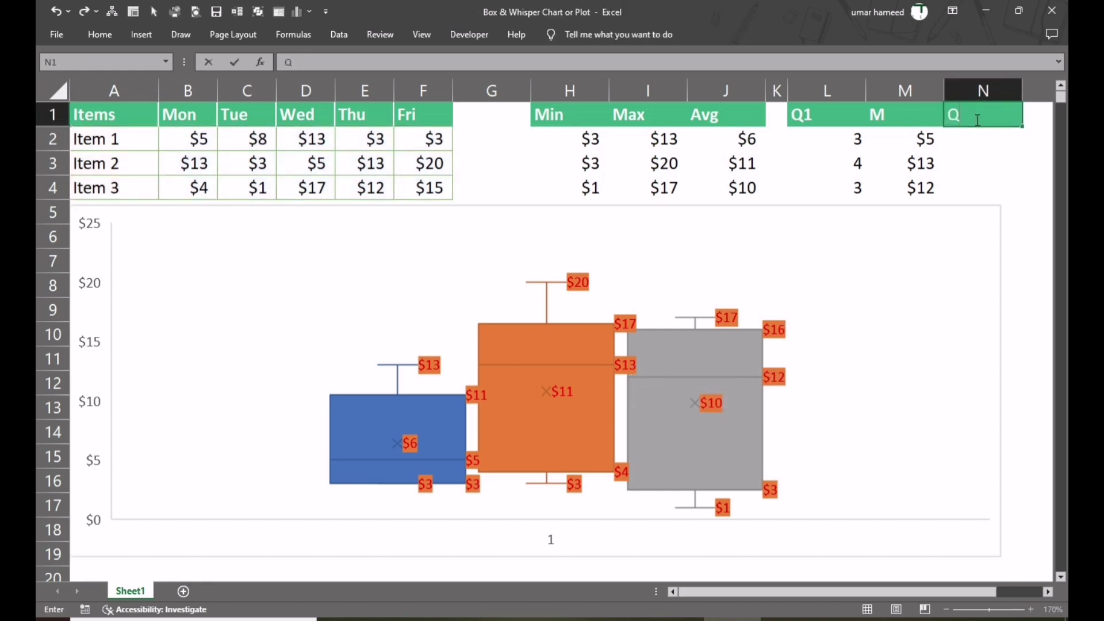
pyautogui.press('Return')
# Copy the first-quartile formula from L2 into N2 and change its quartile argument to 3, giving =QUARTILE.EXC($B2:$F2,3)
pyautogui.press('Left')
pyautogui.press('Left')
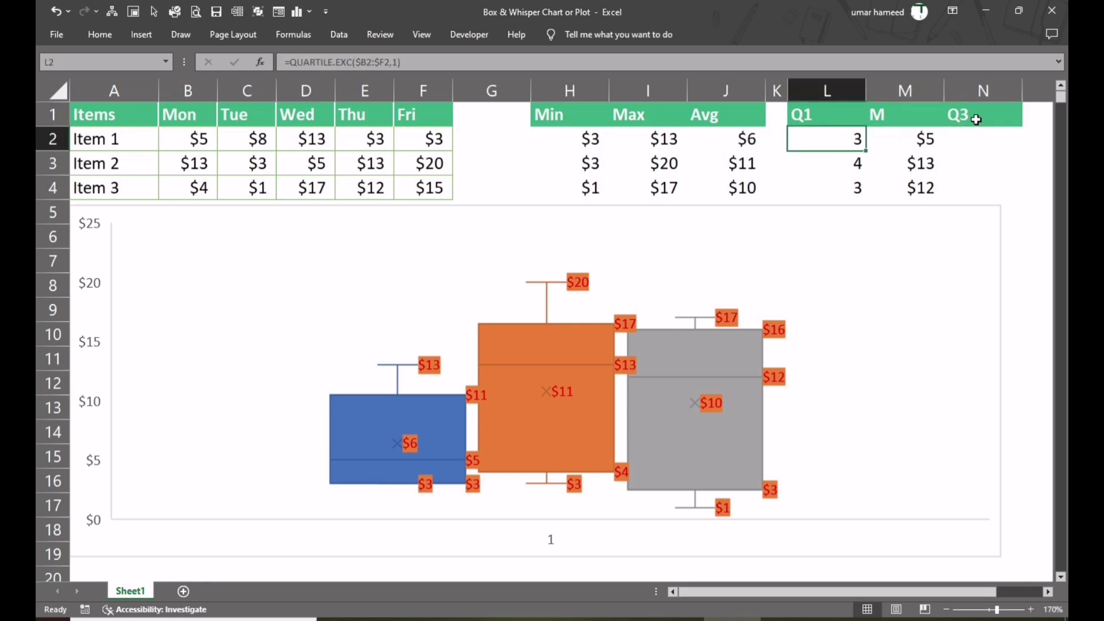
pyautogui.hotkey('ctrl', 'c')
pyautogui.press('Right')
pyautogui.press('Right')
pyautogui.hotkey('ctrl', 'v')
pyautogui.press('F2')
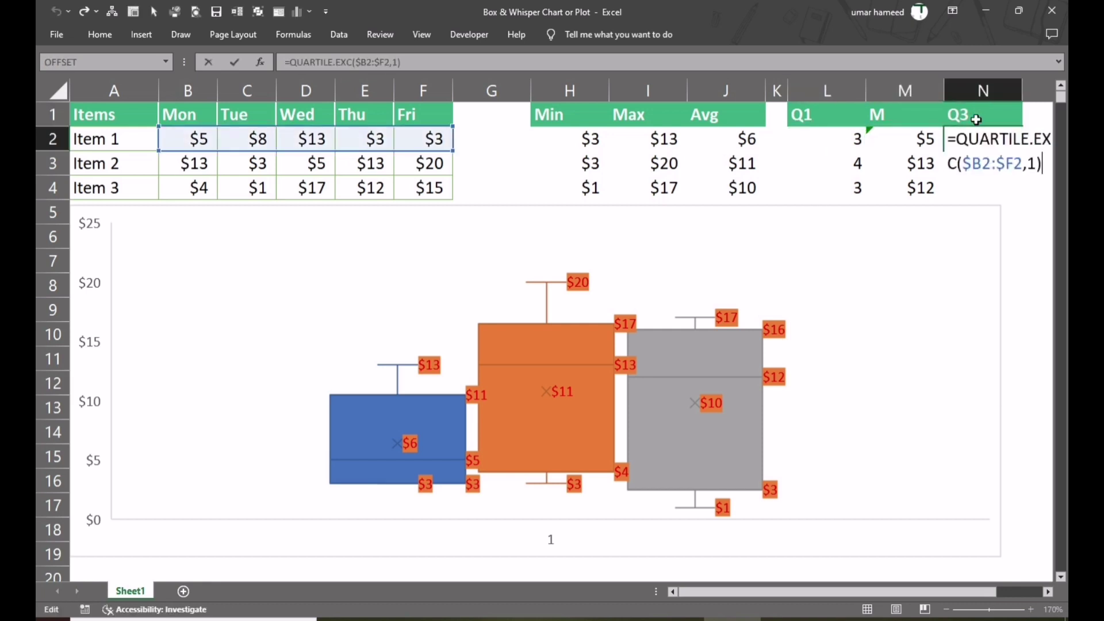
pyautogui.press('BackSpace')
pyautogui.write('3')
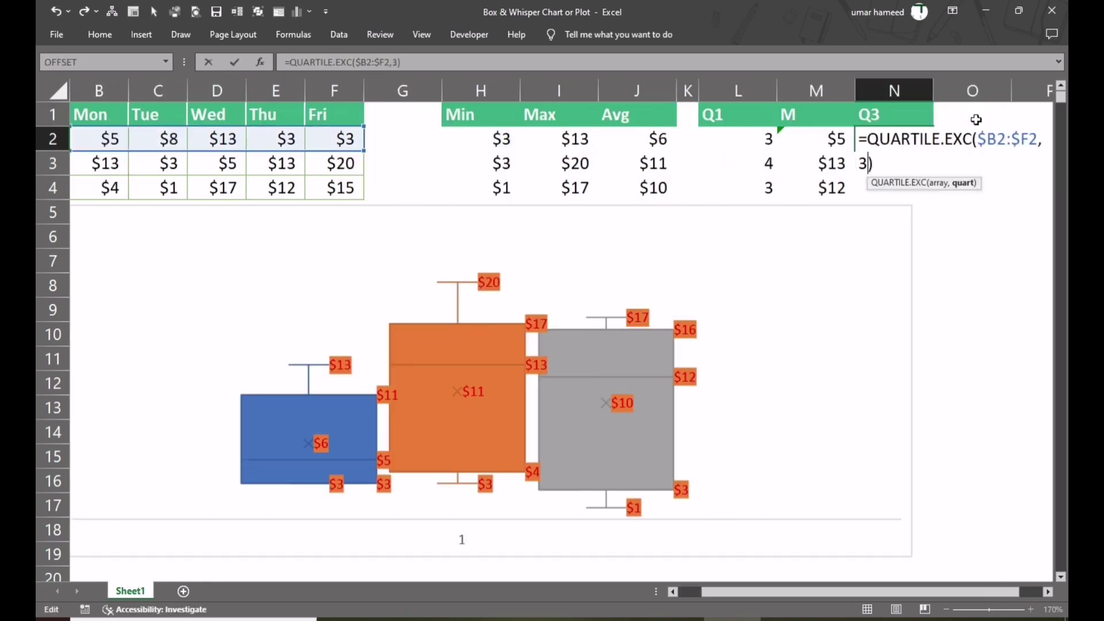
pyautogui.press('Tab')
# Enter the third-quartile formula from N2 into the whole range N2:N4
pyautogui.press('Left')
pyautogui.hotkey('shift', 'Down')
pyautogui.hotkey('shift', 'Down')
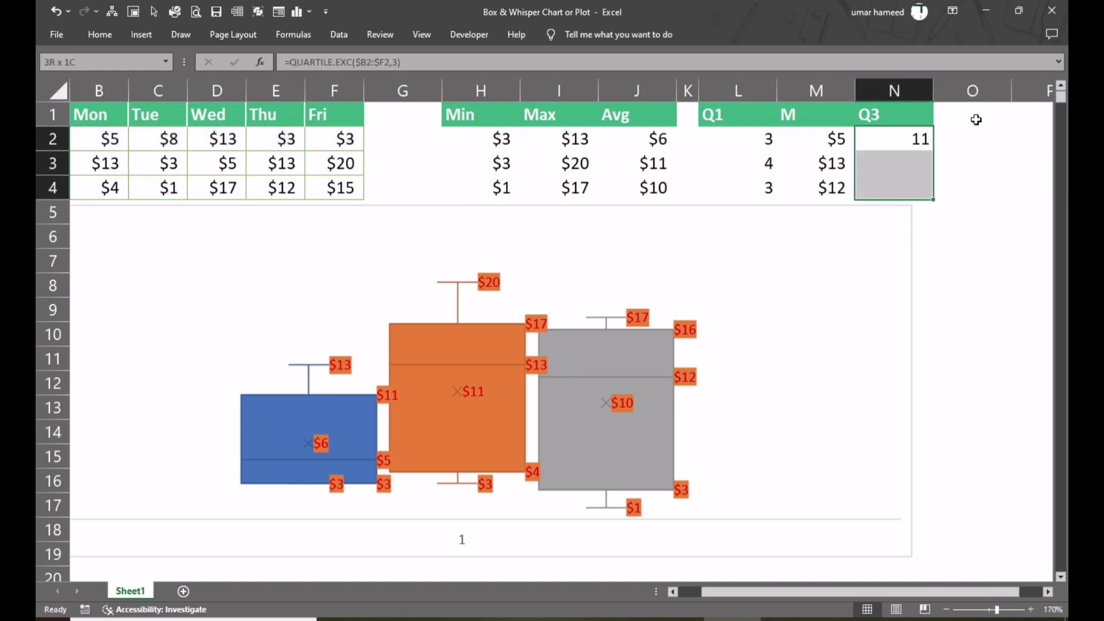
pyautogui.press('F2')
pyautogui.hotkey('ctrl', 'Return')
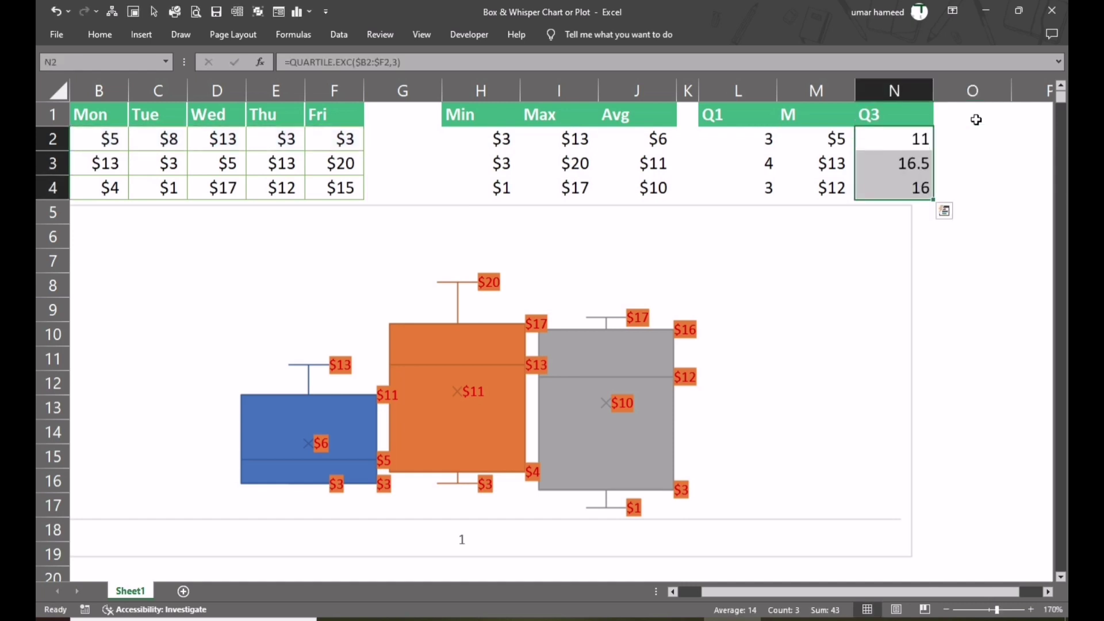
# Format the third-quartile values in N2:N4 to display no decimal places
pyautogui.moveTo(388, 397)
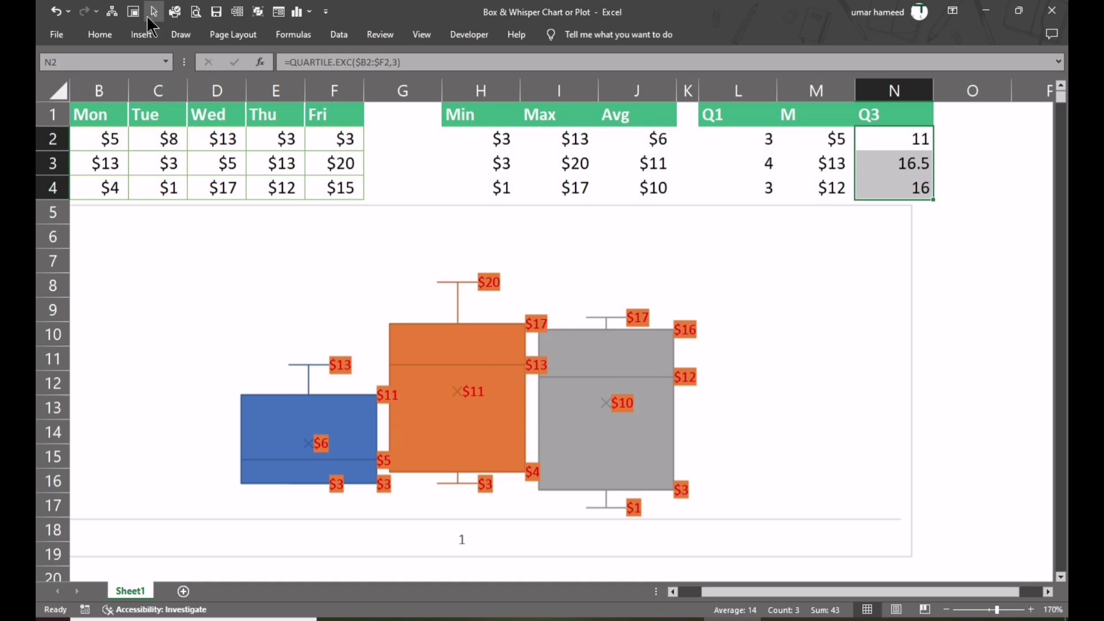
pyautogui.click(116, 36)
pyautogui.click(587, 87)
pyautogui.click(943, 235)
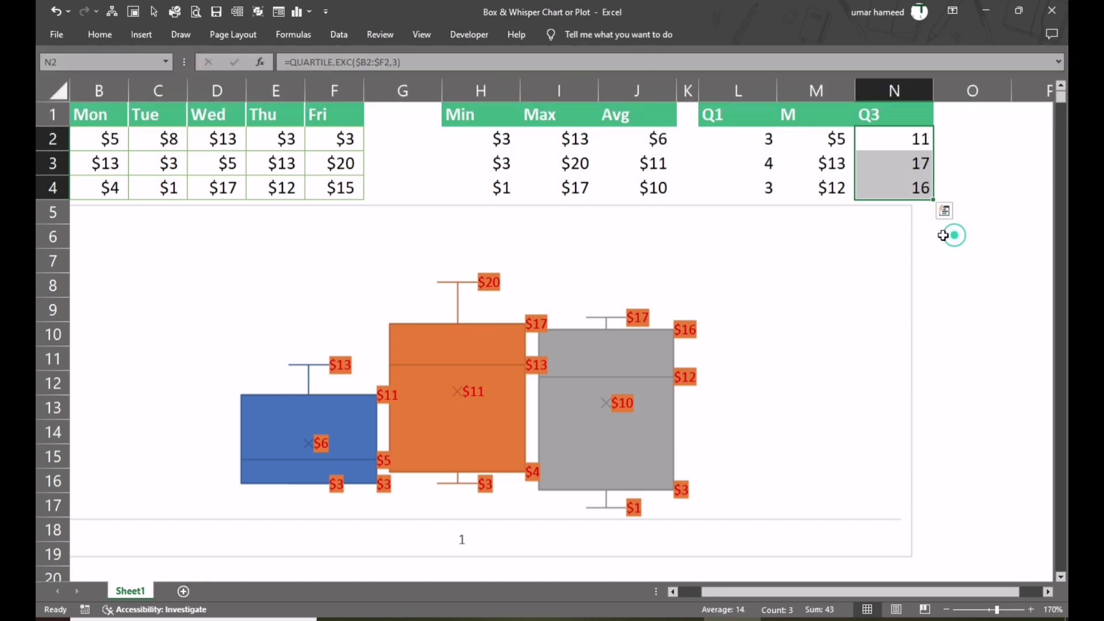